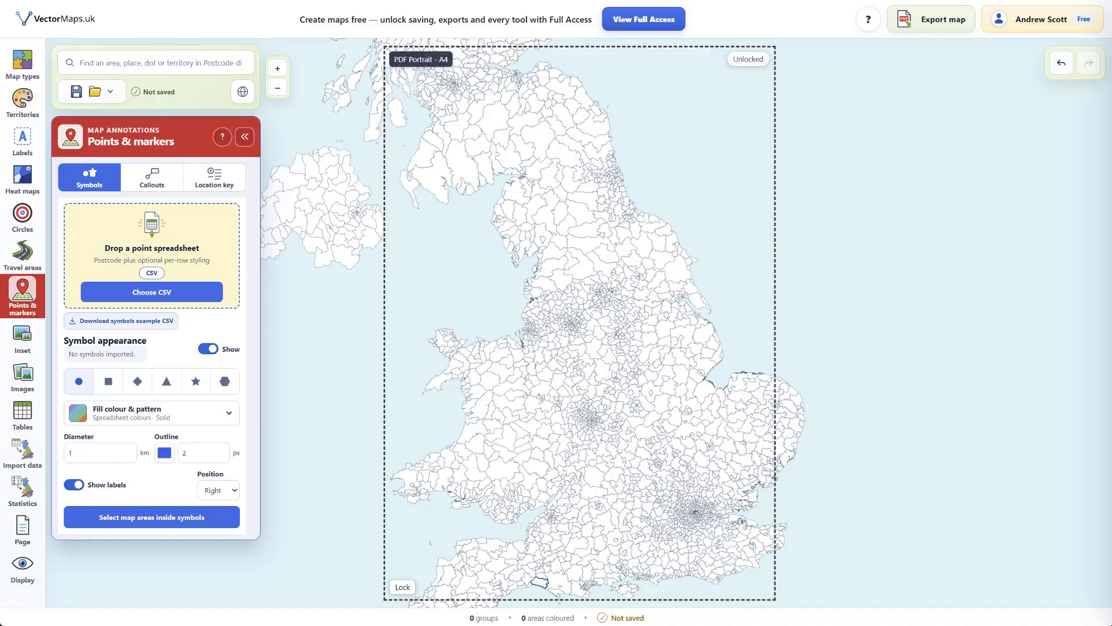
Step: Import dots.csv as map symbols, keeping the matched postcode, label, colour, shape, diameter, label position and outline columns
{"action": "left_click", "coordinate": [545, 625]}
{"action": "left_click_drag", "start_coordinate": [682, 438], "coordinate": [147, 272]}
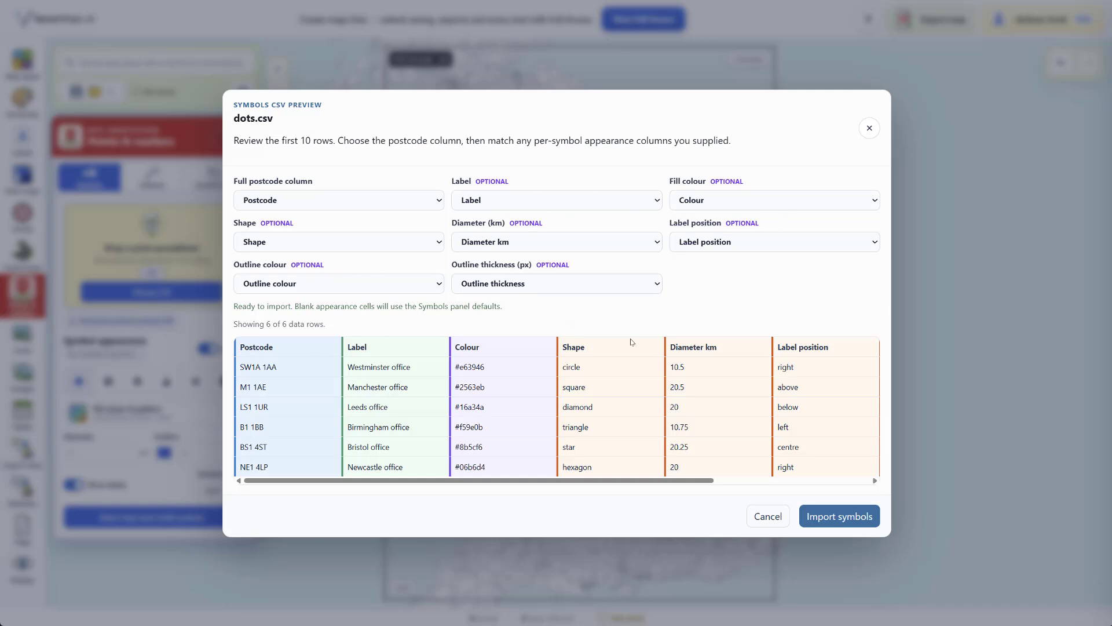
{"action": "left_click", "coordinate": [843, 516]}
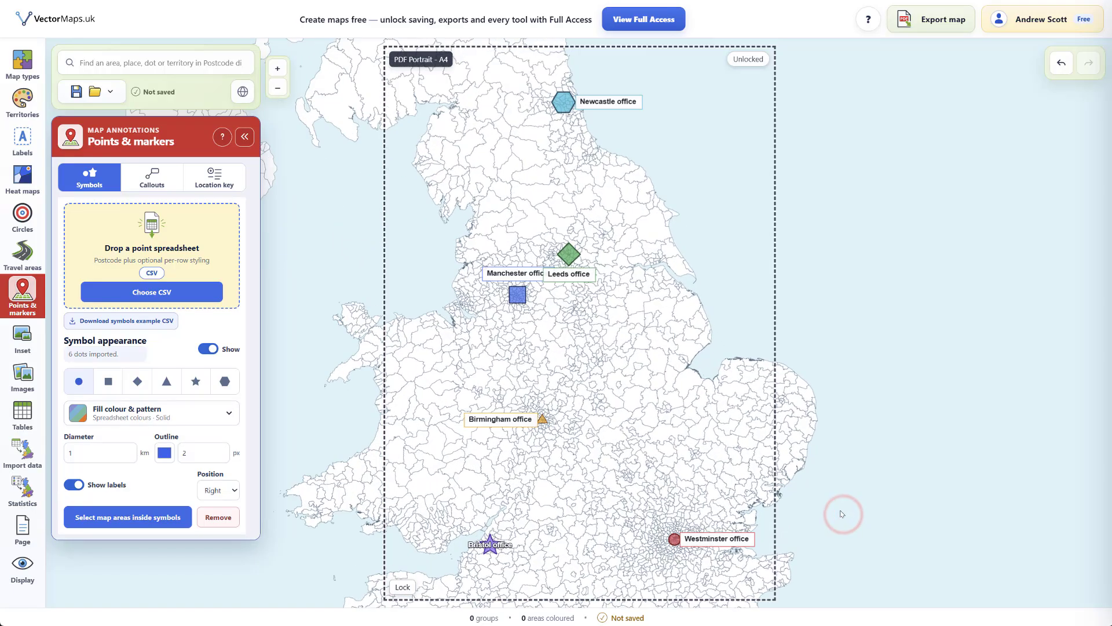
Step: Examine the imported Manchester and Leeds office symbols on the map up close and in the wider view
{"action": "scroll", "coordinate": [613, 324], "scroll_direction": "up", "scroll_amount": 3}
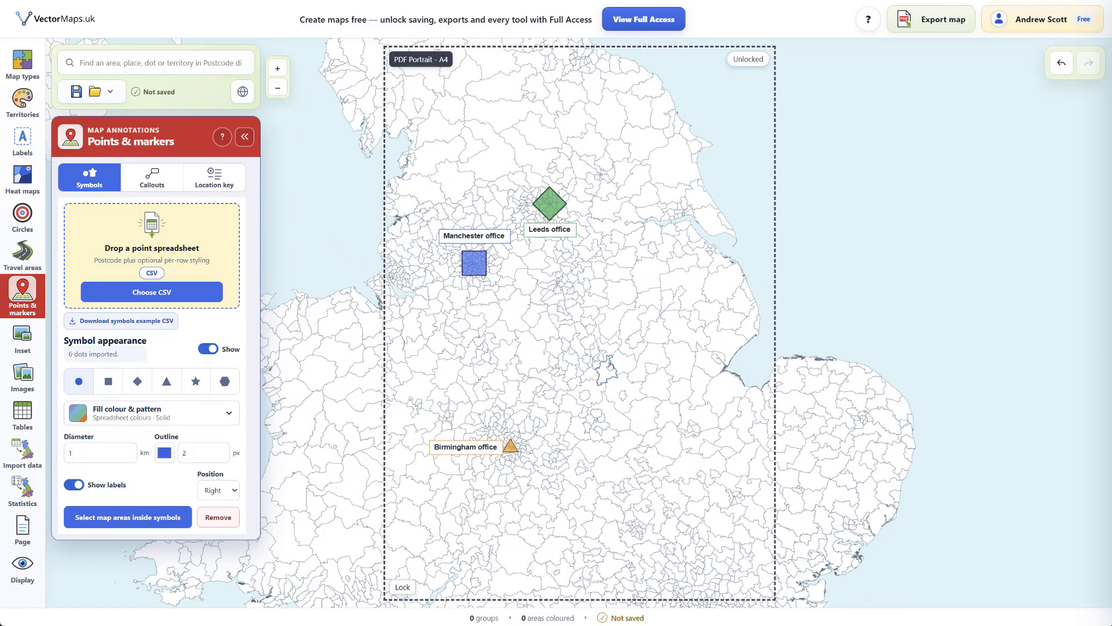
{"action": "scroll", "coordinate": [568, 328], "scroll_direction": "up", "scroll_amount": 3}
{"action": "left_click_drag", "start_coordinate": [544, 243], "coordinate": [674, 550]}
{"action": "left_click_drag", "start_coordinate": [663, 283], "coordinate": [593, 289]}
{"action": "left_click_drag", "start_coordinate": [554, 382], "coordinate": [643, 313]}
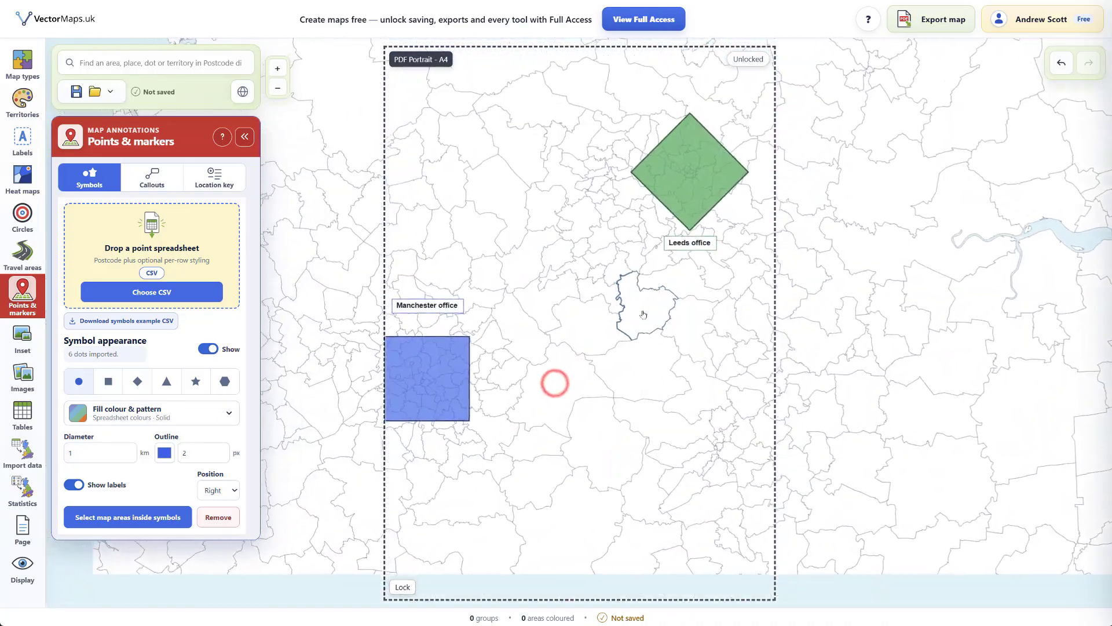
{"action": "scroll", "coordinate": [641, 313], "scroll_direction": "down", "scroll_amount": 5}
{"action": "left_click_drag", "start_coordinate": [662, 434], "coordinate": [615, 359]}
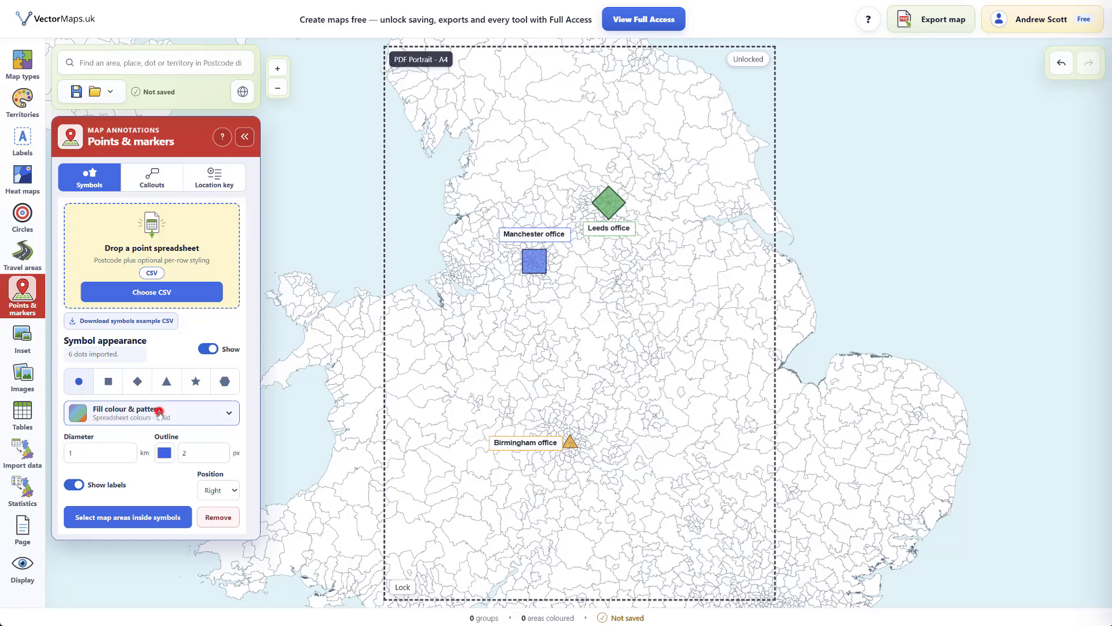
Step: Try the cross-hatch pattern on the symbols and restore the solid fill
{"action": "left_click", "coordinate": [159, 412]}
{"action": "left_click", "coordinate": [155, 460]}
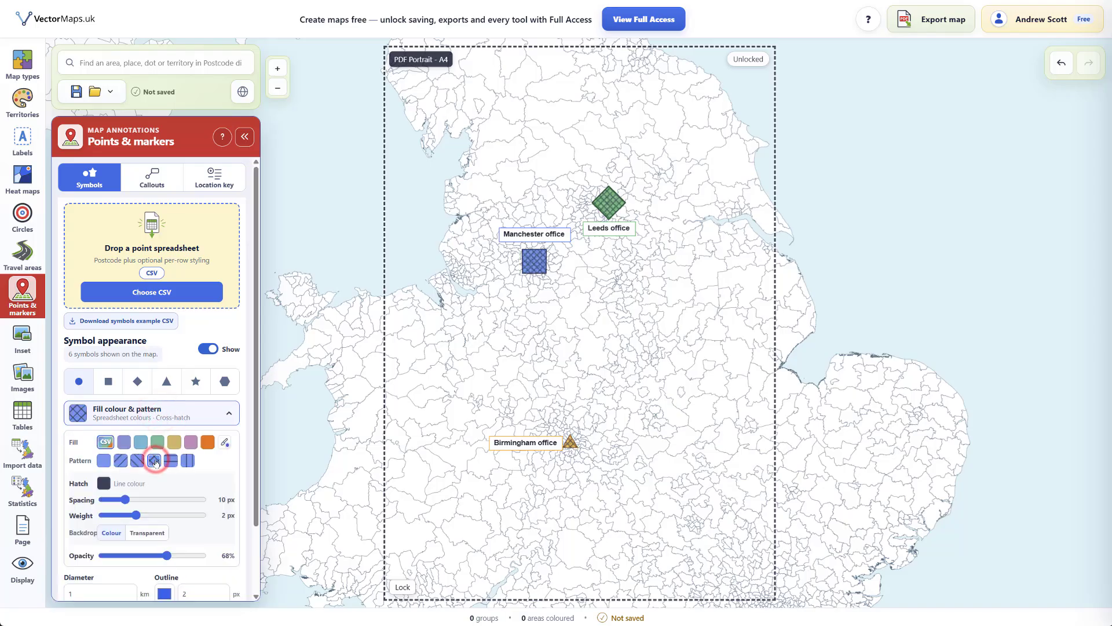
{"action": "left_click", "coordinate": [105, 461]}
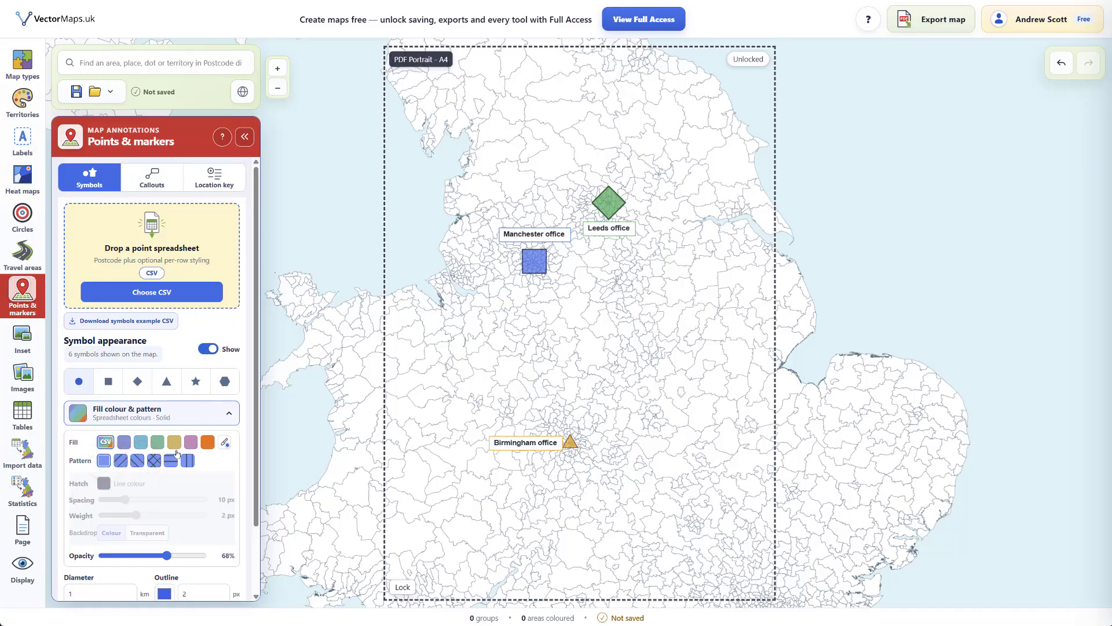
{"action": "scroll", "coordinate": [195, 510], "scroll_direction": "down", "scroll_amount": 2}
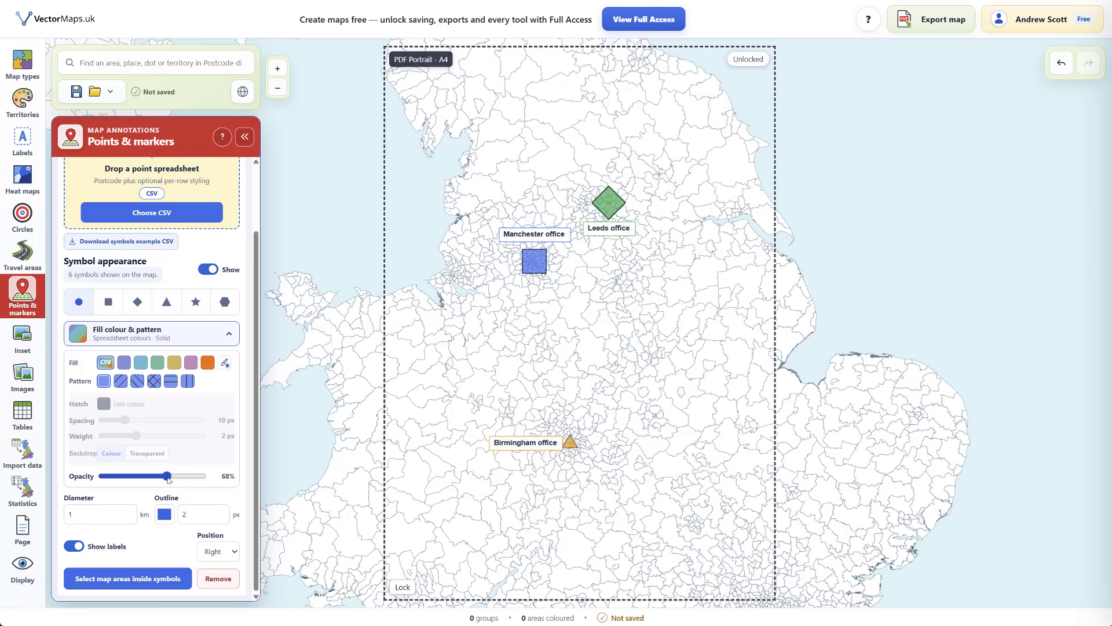
{"action": "scroll", "coordinate": [194, 448], "scroll_direction": "up", "scroll_amount": 2}
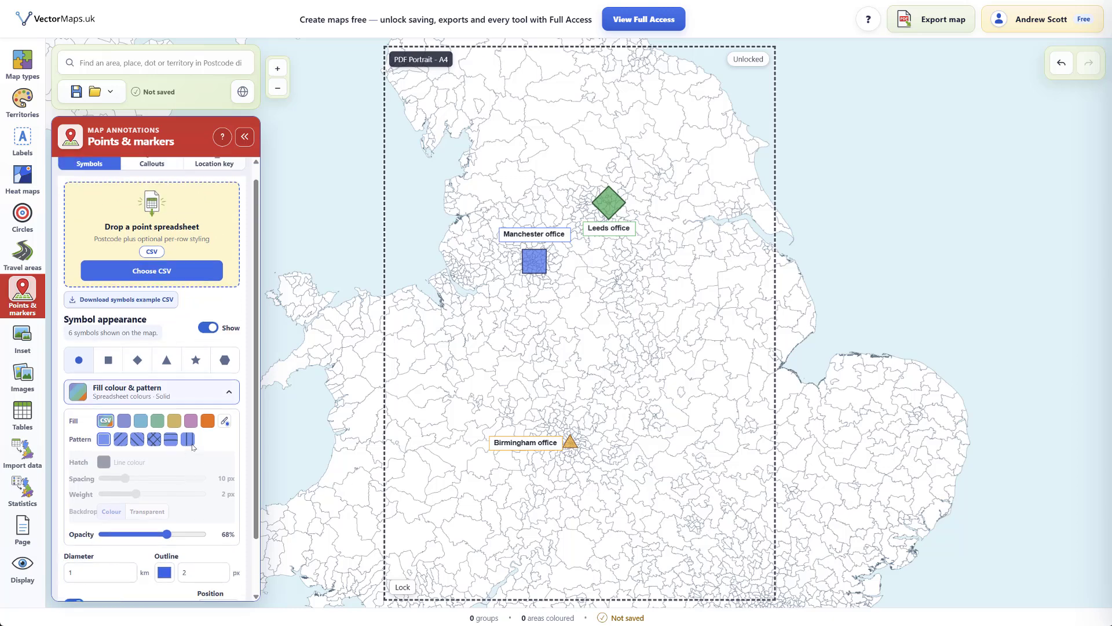
Step: Hide all imported symbols on the map and show them again
{"action": "left_click", "coordinate": [205, 351]}
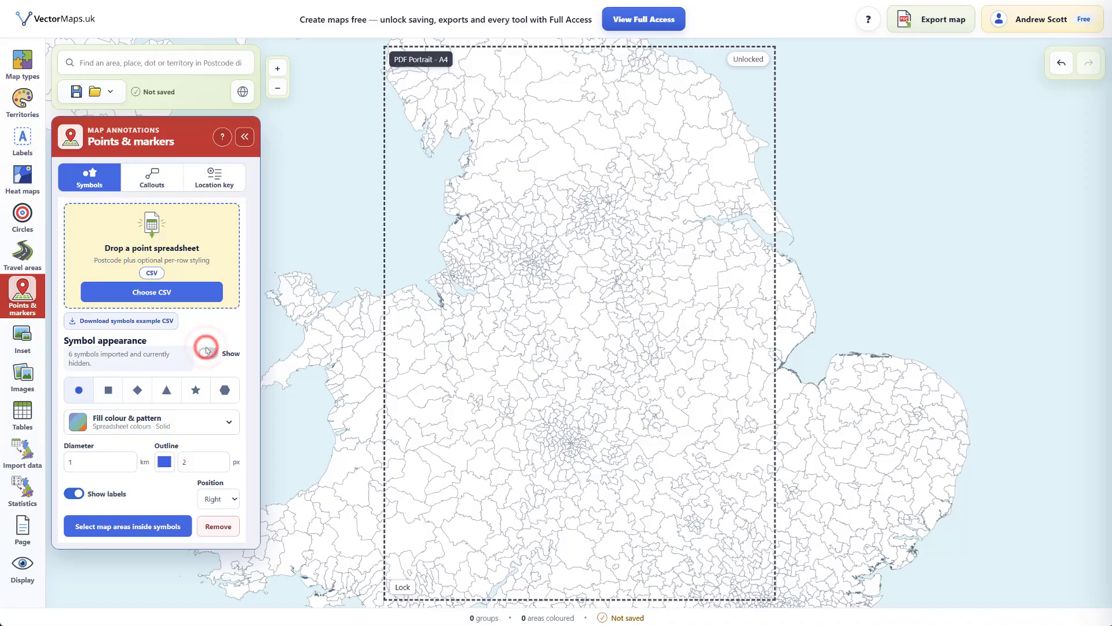
{"action": "left_click", "coordinate": [209, 351]}
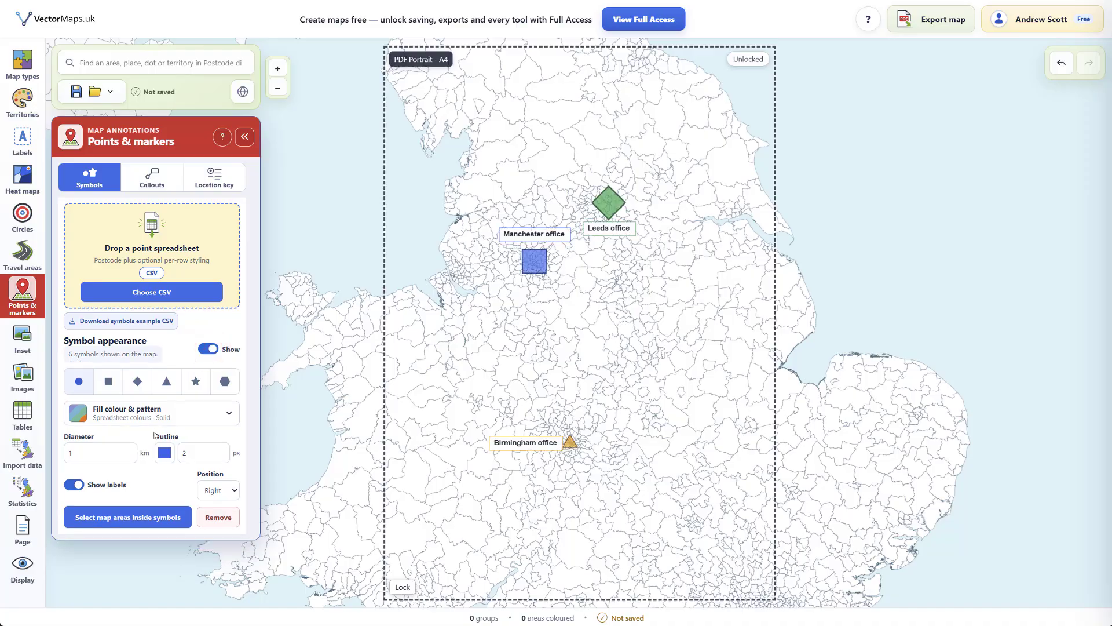
Step: Select the map areas inside the symbols so each office's postcode sectors are assigned to its own territory
{"action": "scroll", "coordinate": [471, 310], "scroll_direction": "up", "scroll_amount": 5}
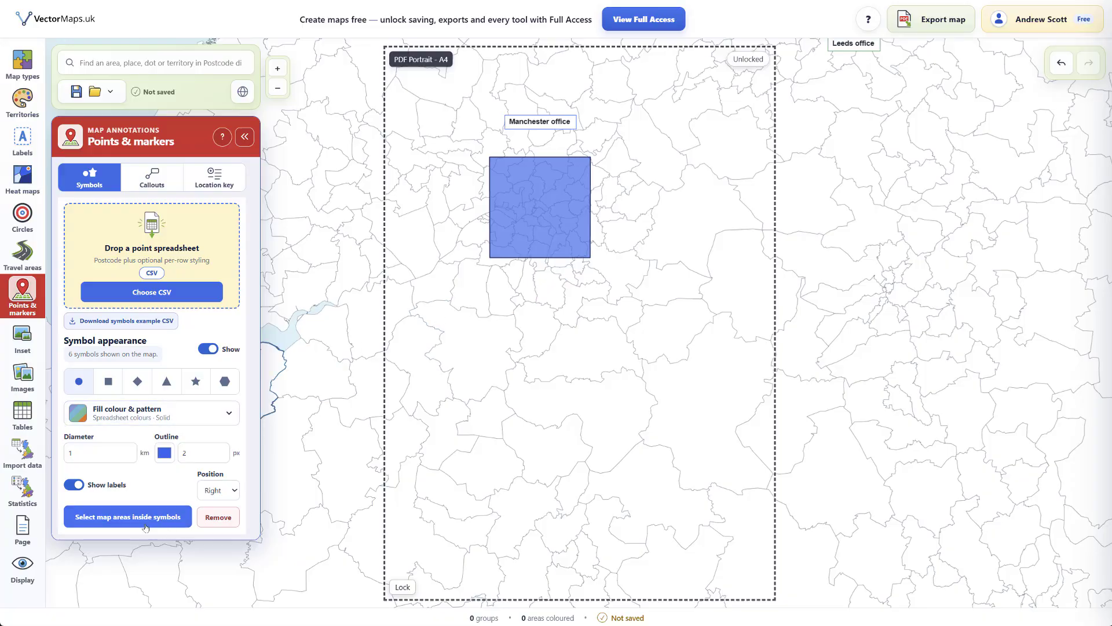
{"action": "left_click_drag", "start_coordinate": [520, 298], "coordinate": [528, 377]}
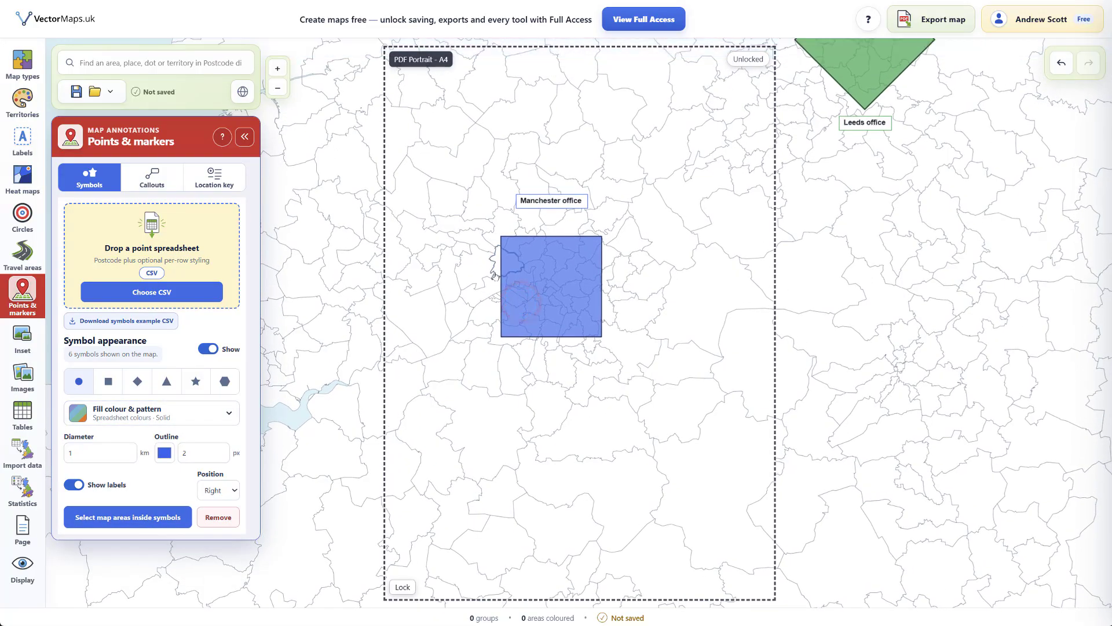
{"action": "left_click_drag", "start_coordinate": [566, 302], "coordinate": [545, 381]}
{"action": "scroll", "coordinate": [566, 376], "scroll_direction": "down", "scroll_amount": 3}
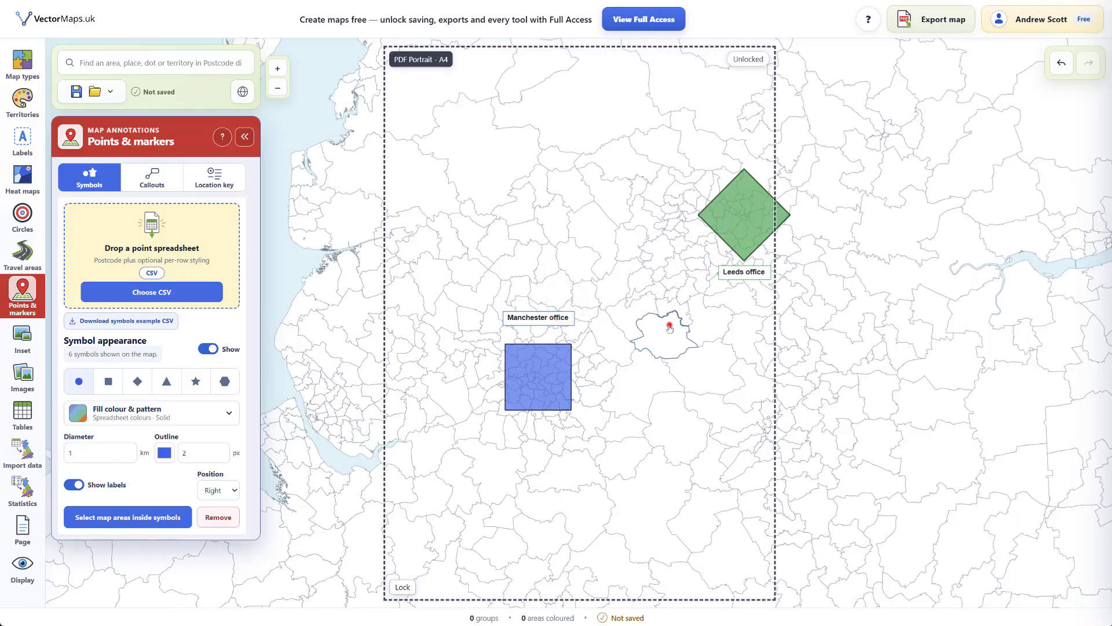
{"action": "left_click_drag", "start_coordinate": [670, 327], "coordinate": [599, 294]}
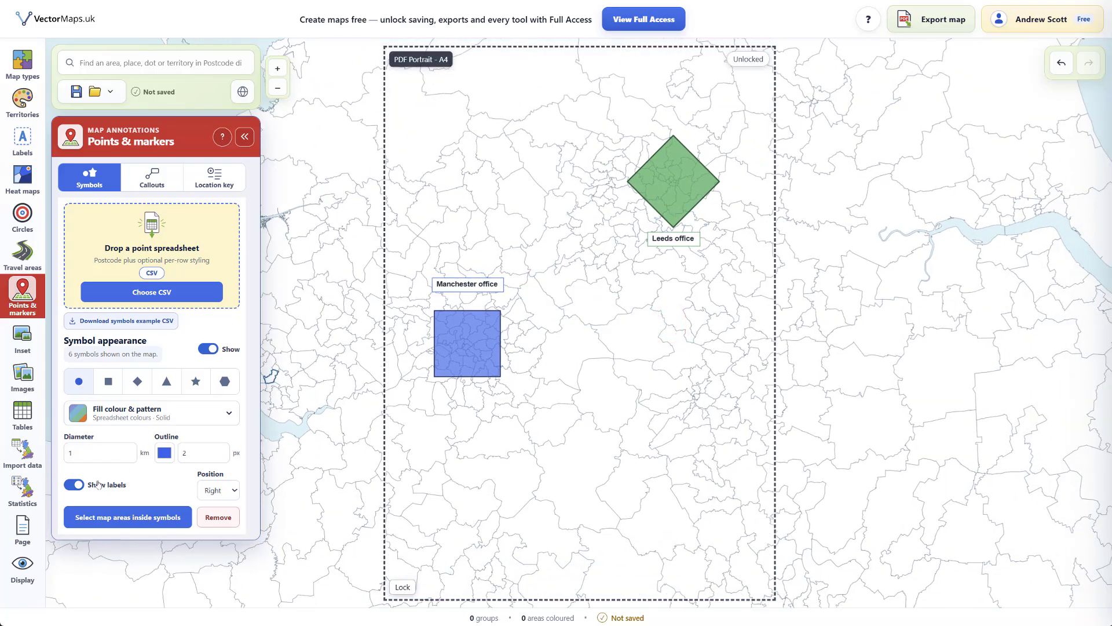
{"action": "left_click", "coordinate": [128, 517]}
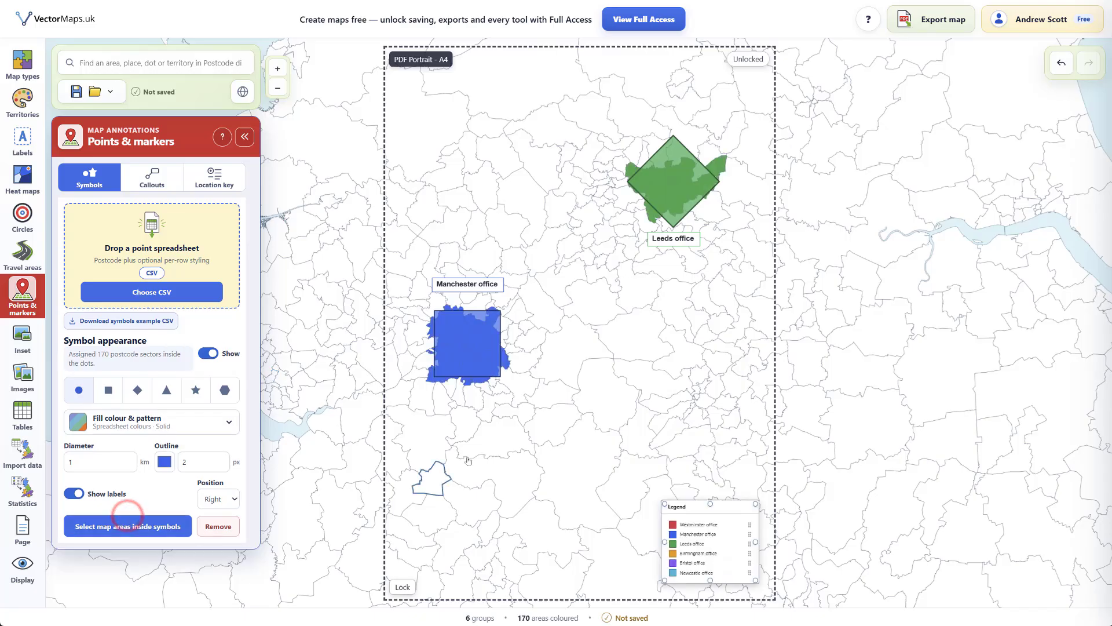
Step: Hide the symbols and examine the coloured territories around each office, from Newcastle down to London and Bristol
{"action": "left_click", "coordinate": [210, 354]}
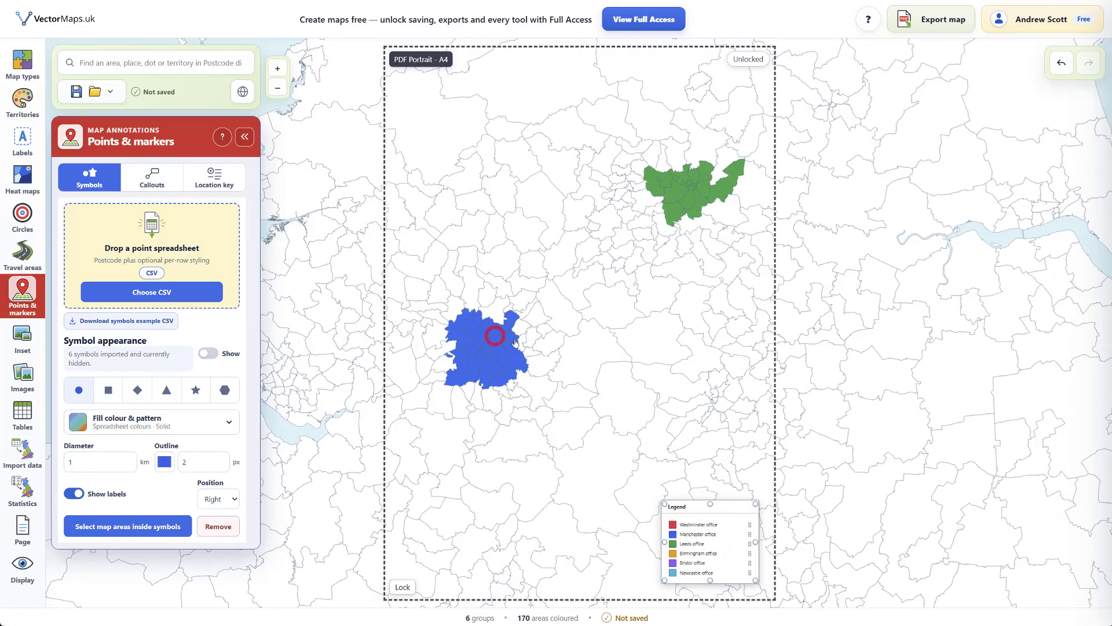
{"action": "scroll", "coordinate": [644, 382], "scroll_direction": "down", "scroll_amount": 3}
{"action": "scroll", "coordinate": [645, 382], "scroll_direction": "down", "scroll_amount": 2}
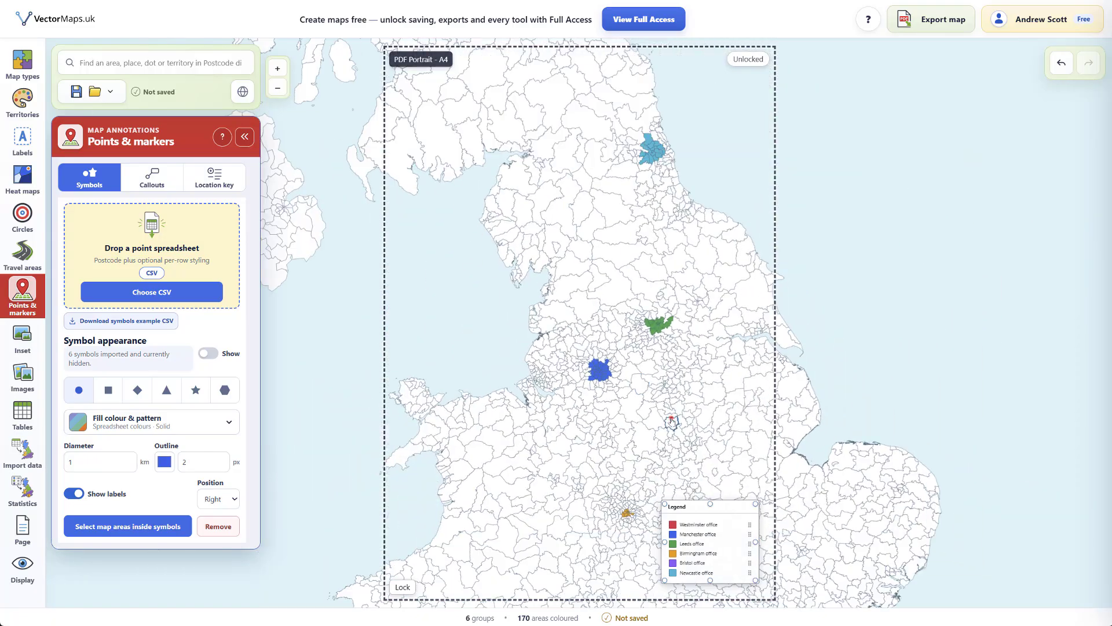
{"action": "scroll", "coordinate": [648, 359], "scroll_direction": "up", "scroll_amount": 4}
{"action": "scroll", "coordinate": [647, 359], "scroll_direction": "up", "scroll_amount": 5}
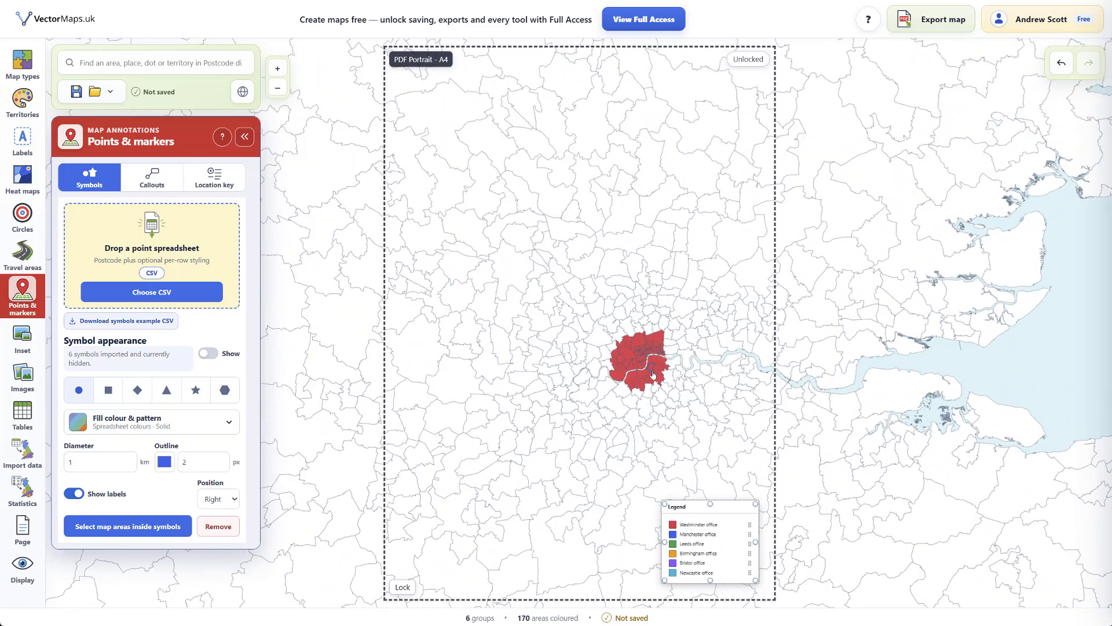
{"action": "scroll", "coordinate": [653, 373], "scroll_direction": "down", "scroll_amount": 5}
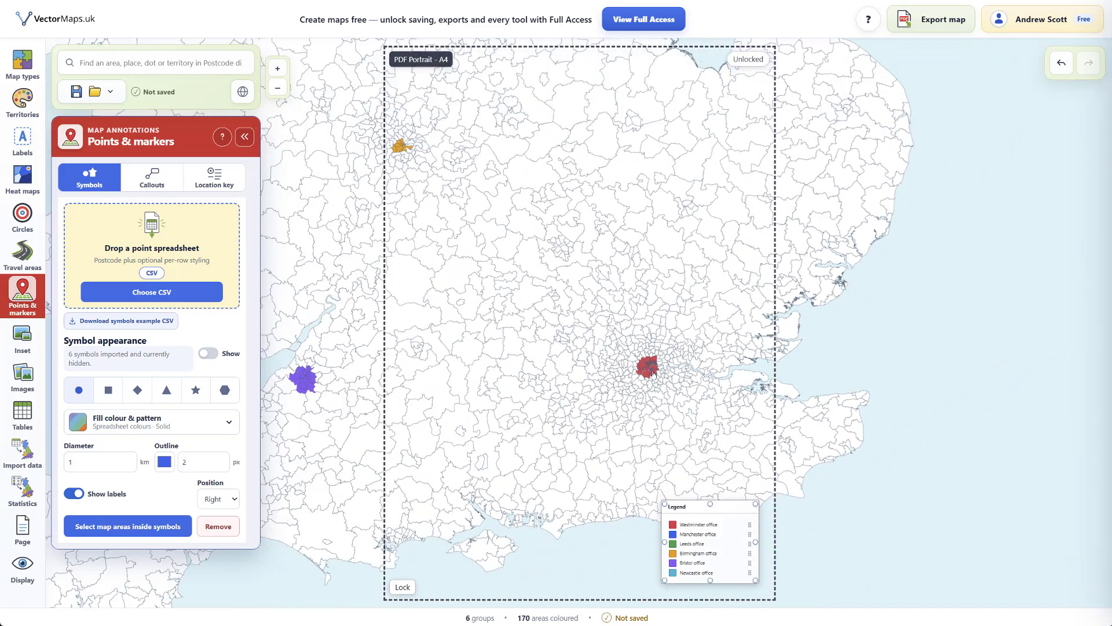
{"action": "scroll", "coordinate": [653, 374], "scroll_direction": "down", "scroll_amount": 2}
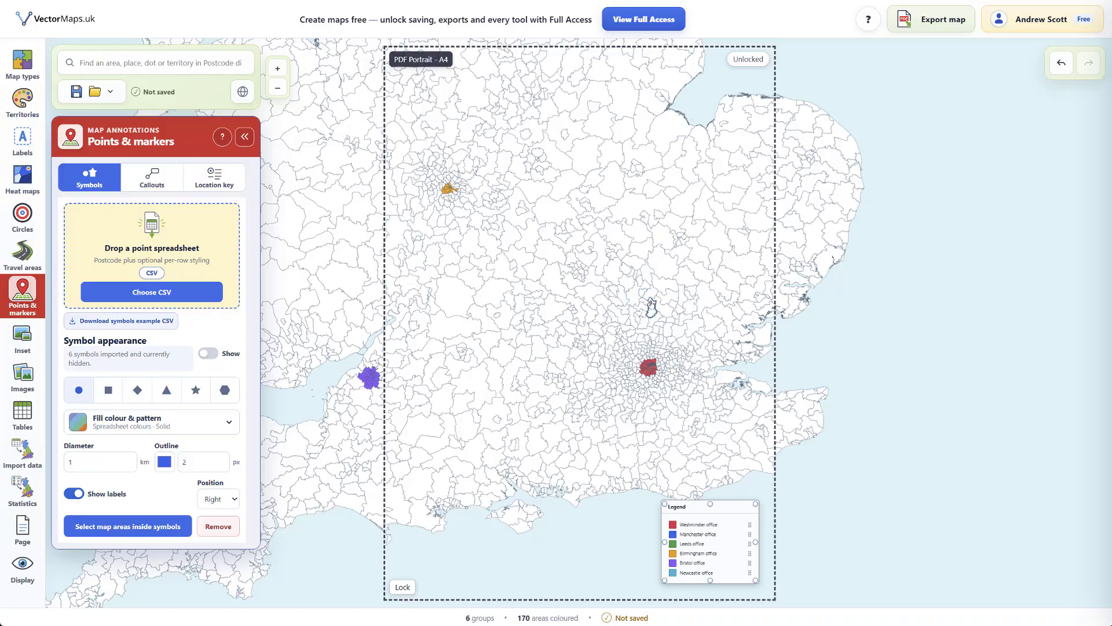
{"action": "left_click_drag", "start_coordinate": [561, 280], "coordinate": [632, 397]}
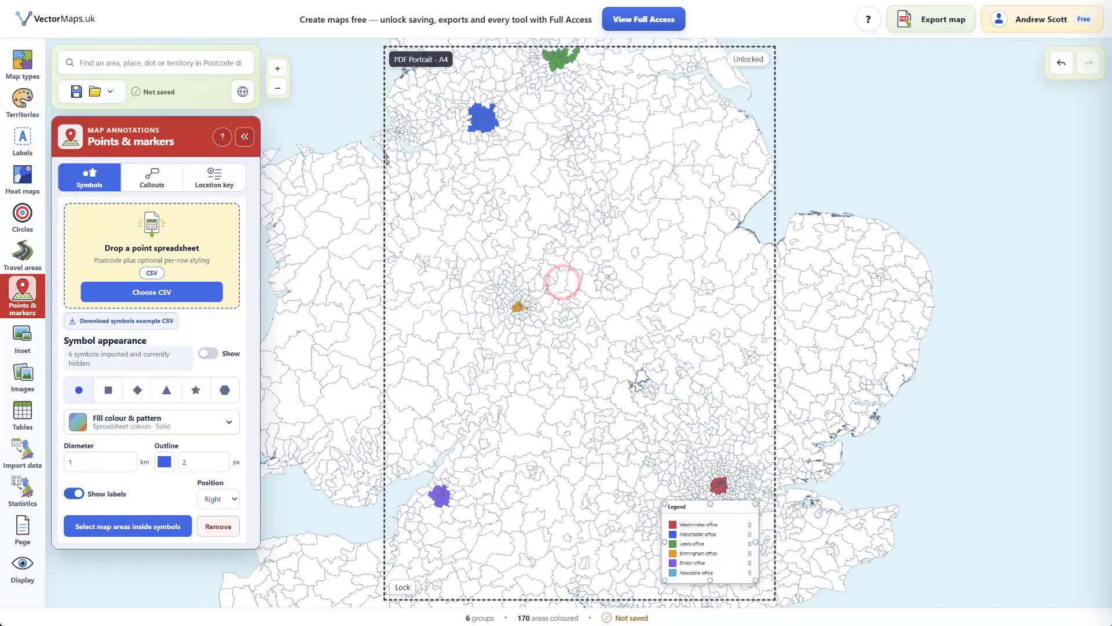
{"action": "scroll", "coordinate": [632, 387], "scroll_direction": "down", "scroll_amount": 3}
{"action": "left_click_drag", "start_coordinate": [651, 258], "coordinate": [651, 321]}
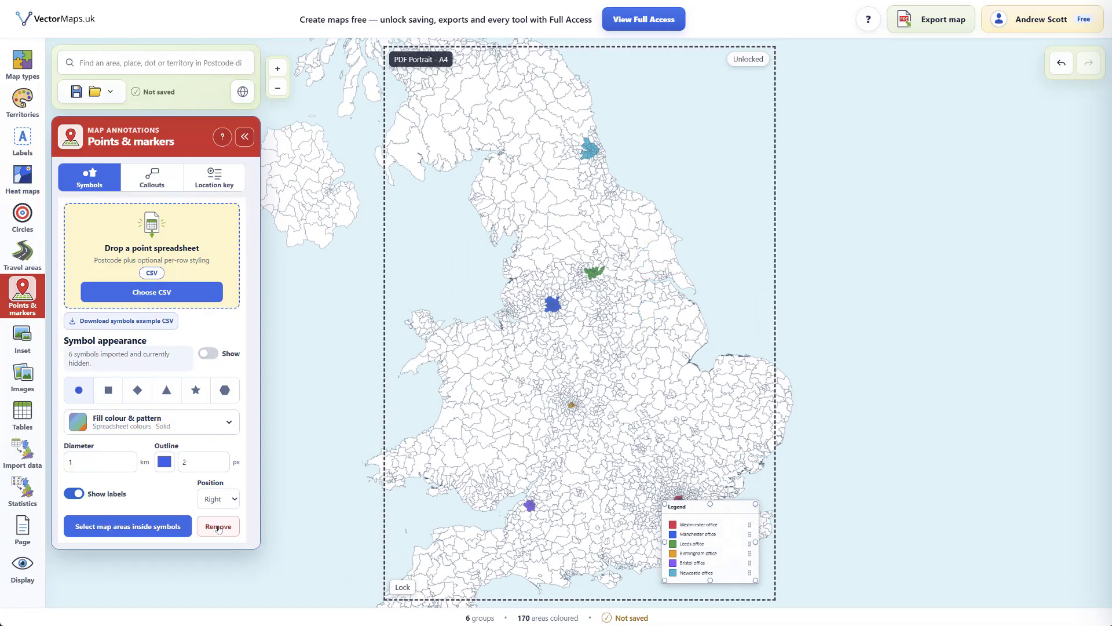
Step: Turn the symbol display back on and remove all imported symbols from the map
{"action": "left_click", "coordinate": [208, 353]}
{"action": "left_click", "coordinate": [221, 515]}
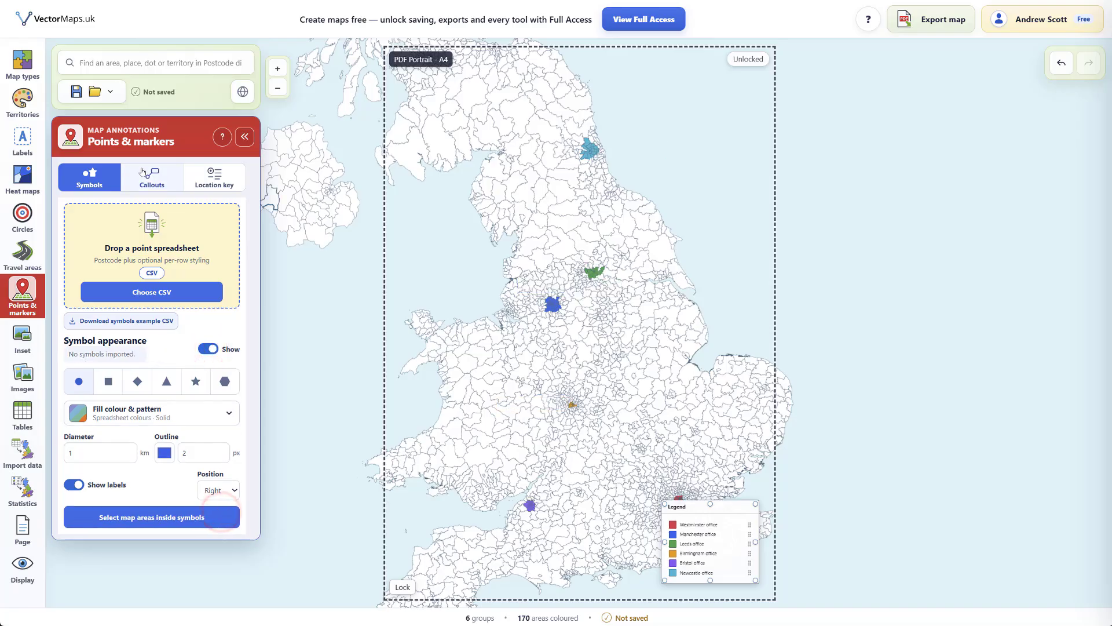
Step: Move the legend away from the London area and delete all six office territories
{"action": "left_click", "coordinate": [704, 513]}
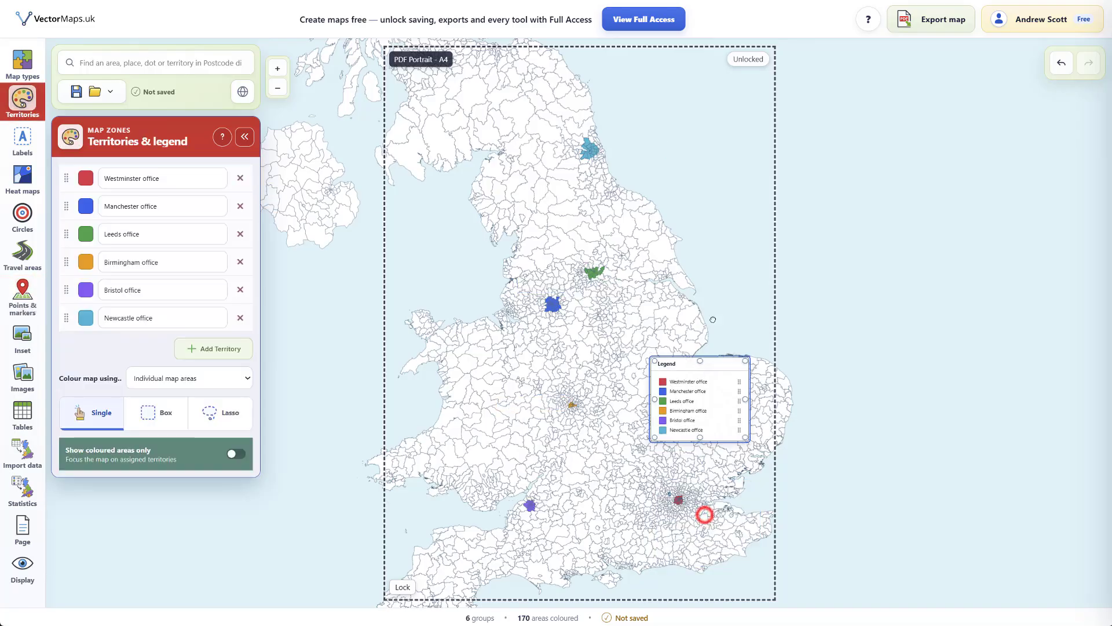
{"action": "left_click", "coordinate": [19, 102]}
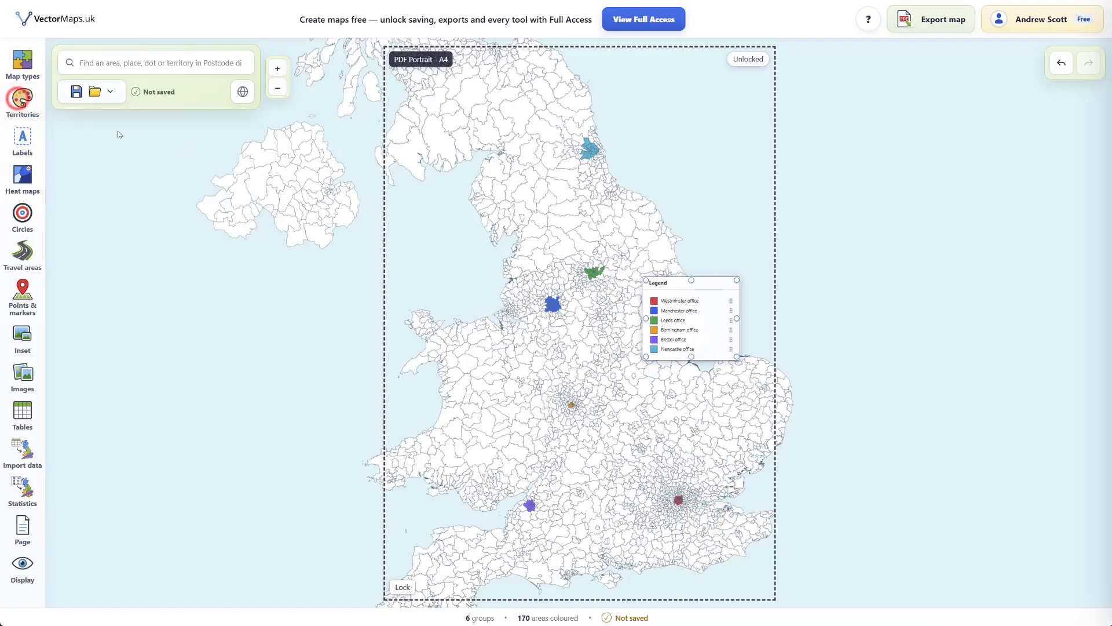
{"action": "left_click", "coordinate": [19, 101]}
{"action": "left_click", "coordinate": [240, 177]}
{"action": "left_click", "coordinate": [240, 178]}
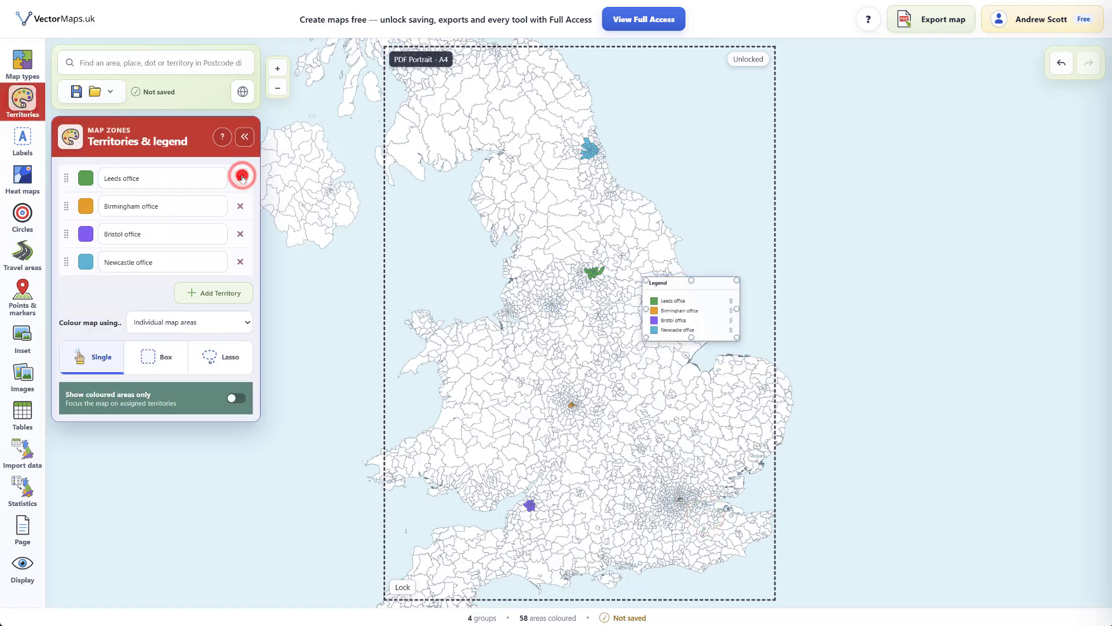
{"action": "left_click", "coordinate": [241, 178]}
{"action": "left_click", "coordinate": [240, 177]}
{"action": "left_click", "coordinate": [240, 178]}
{"action": "left_click", "coordinate": [240, 178]}
{"action": "left_click_drag", "start_coordinate": [532, 324], "coordinate": [537, 356]}
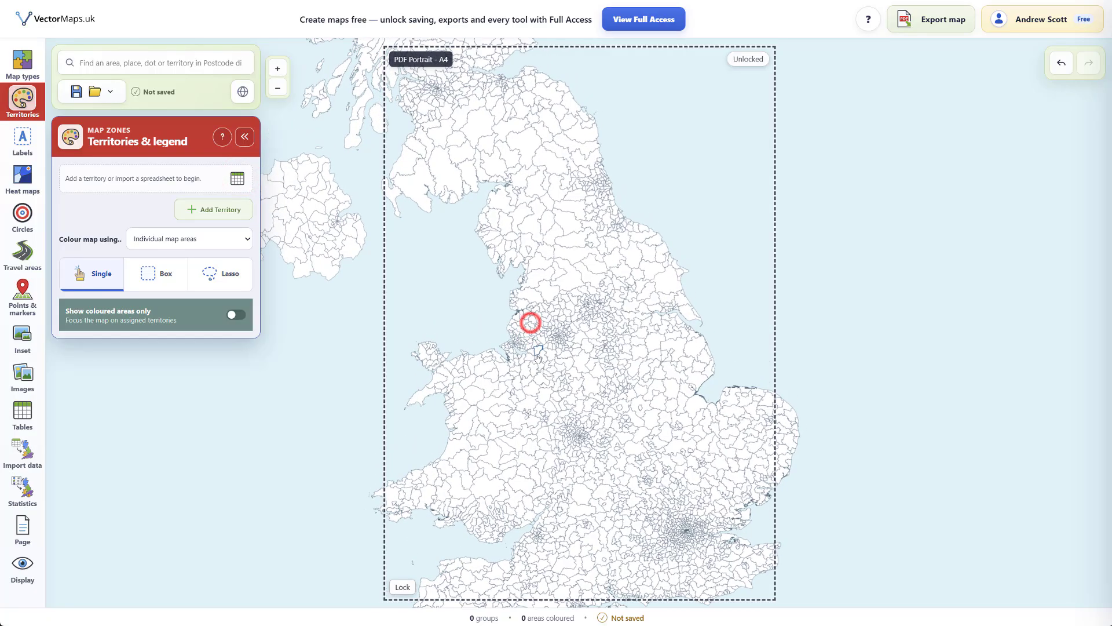
Step: Import locations.csv as callout labels, using the ID, Postcode, Label and Colour columns
{"action": "left_click", "coordinate": [24, 292]}
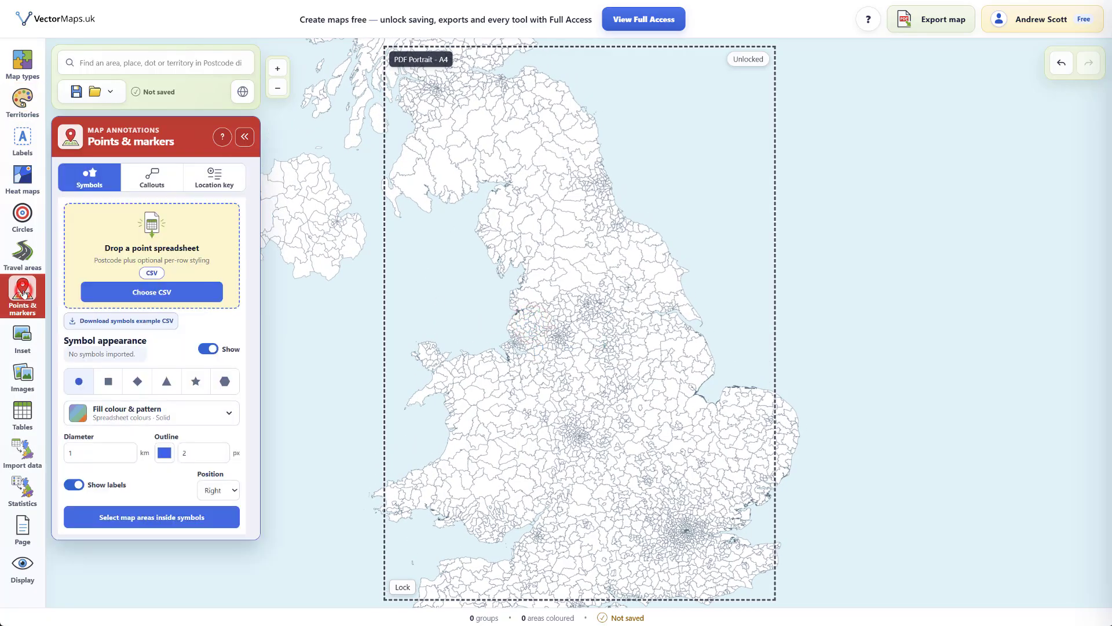
{"action": "left_click", "coordinate": [159, 176]}
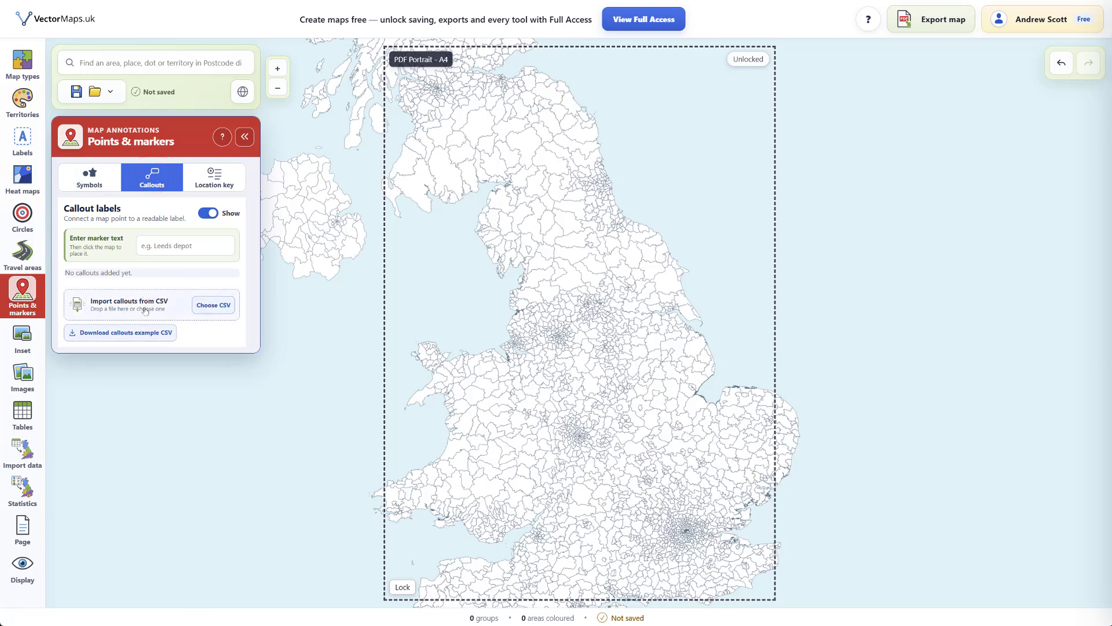
{"action": "left_click", "coordinate": [213, 305]}
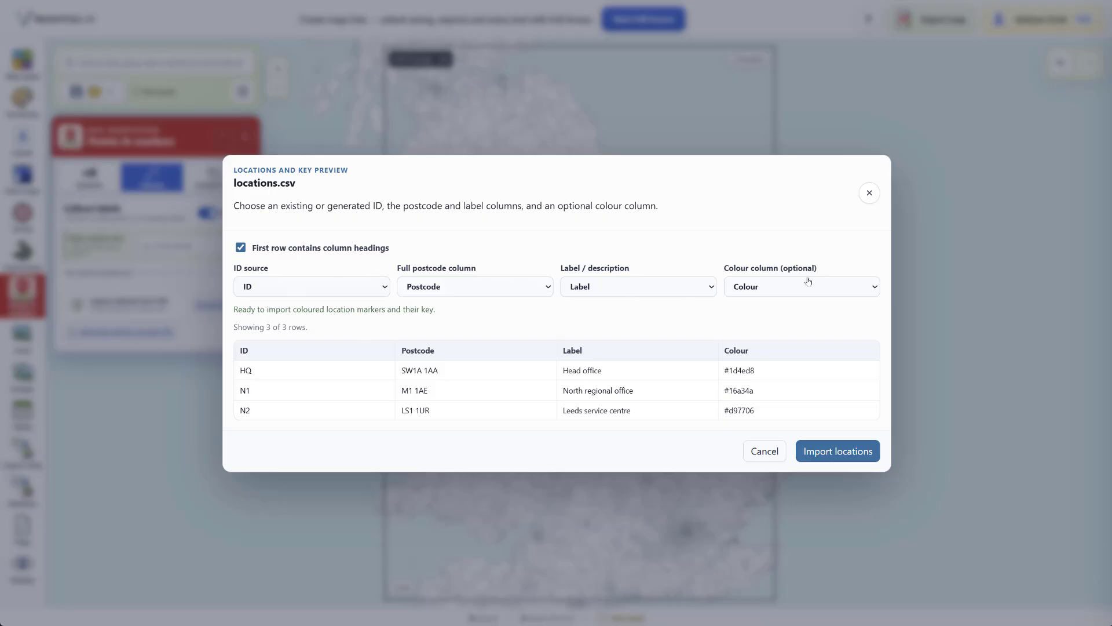
{"action": "left_click", "coordinate": [845, 457]}
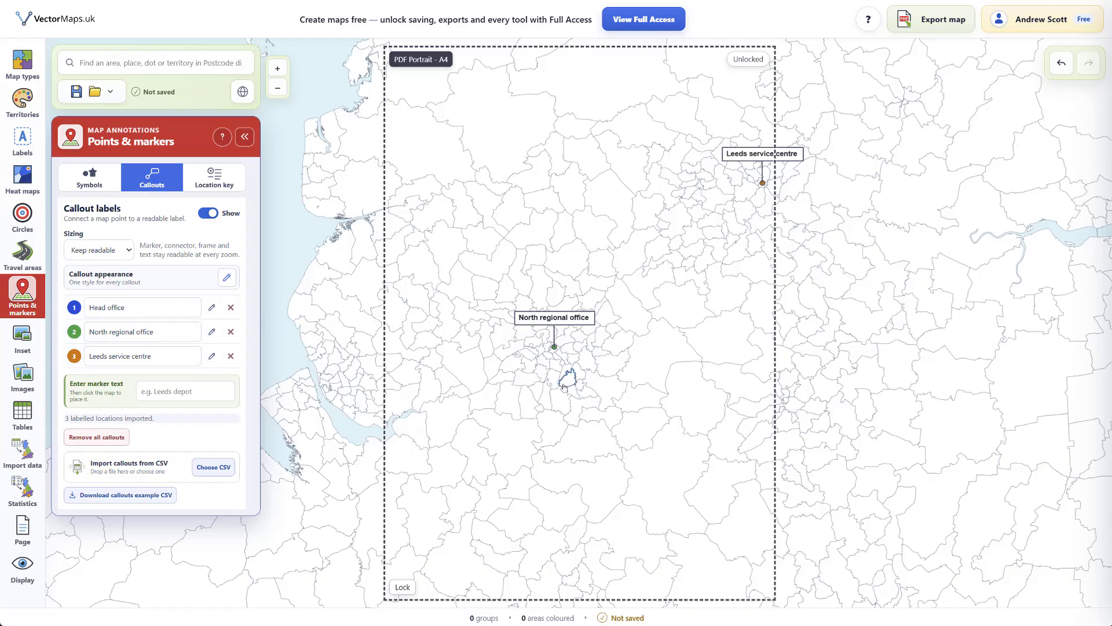
Step: Find the Head office callout in London and rename it "Head office Location"
{"action": "scroll", "coordinate": [568, 385], "scroll_direction": "down", "scroll_amount": 3}
{"action": "left_click_drag", "start_coordinate": [611, 470], "coordinate": [561, 221]}
{"action": "left_click_drag", "start_coordinate": [647, 429], "coordinate": [278, 214]}
{"action": "left_click_drag", "start_coordinate": [691, 378], "coordinate": [751, 353]}
{"action": "scroll", "coordinate": [430, 361], "scroll_direction": "up", "scroll_amount": 5}
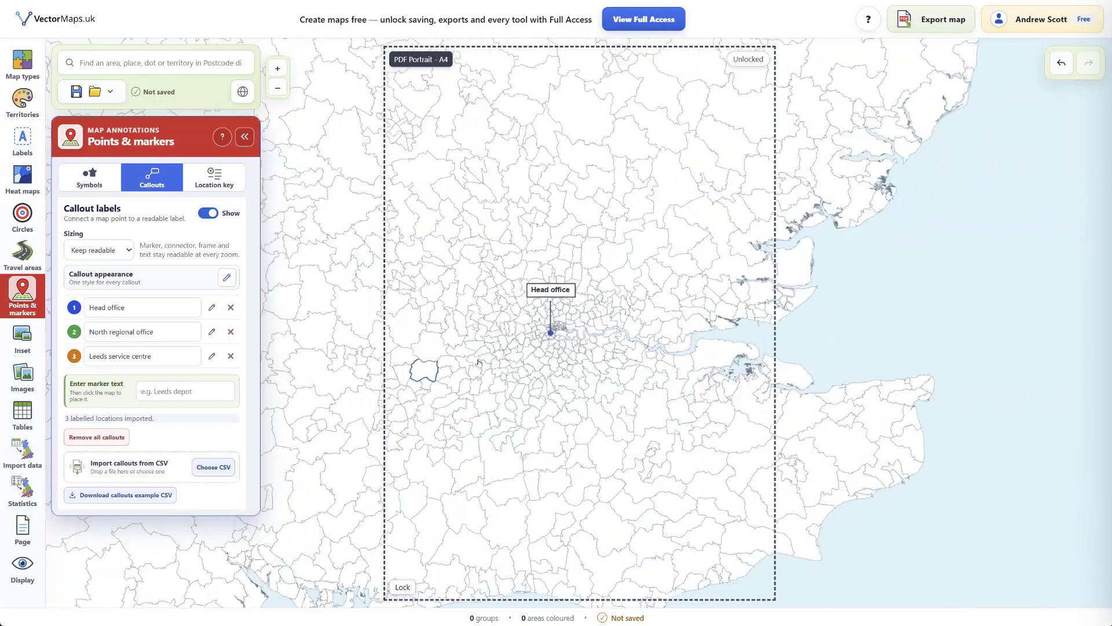
{"action": "scroll", "coordinate": [584, 348], "scroll_direction": "down", "scroll_amount": 1}
{"action": "left_click_drag", "start_coordinate": [663, 340], "coordinate": [643, 349]}
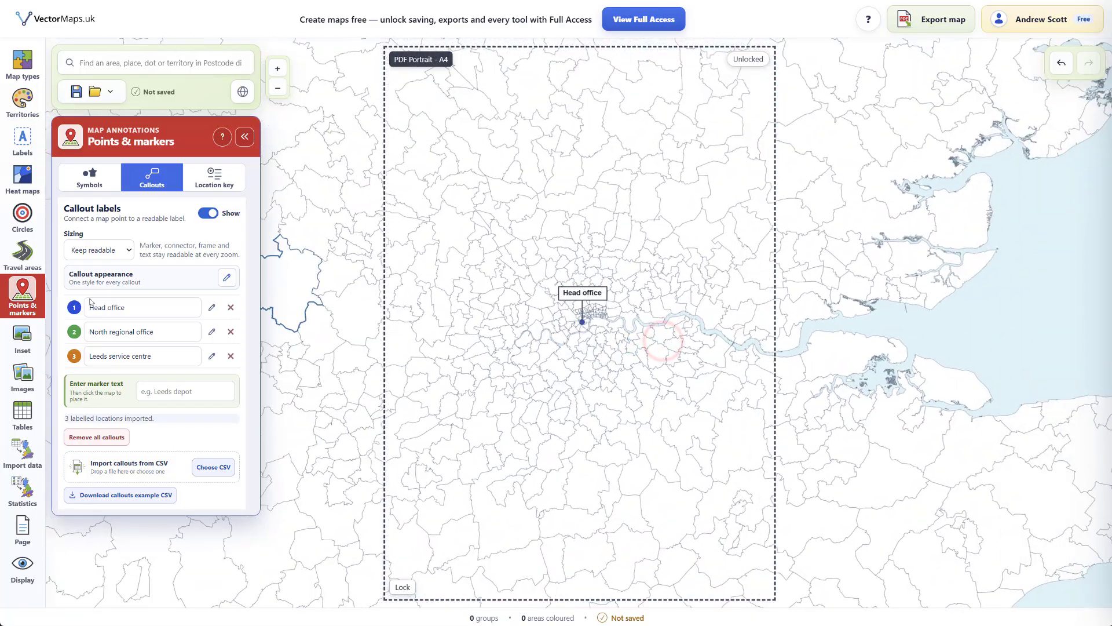
{"action": "left_click", "coordinate": [154, 307]}
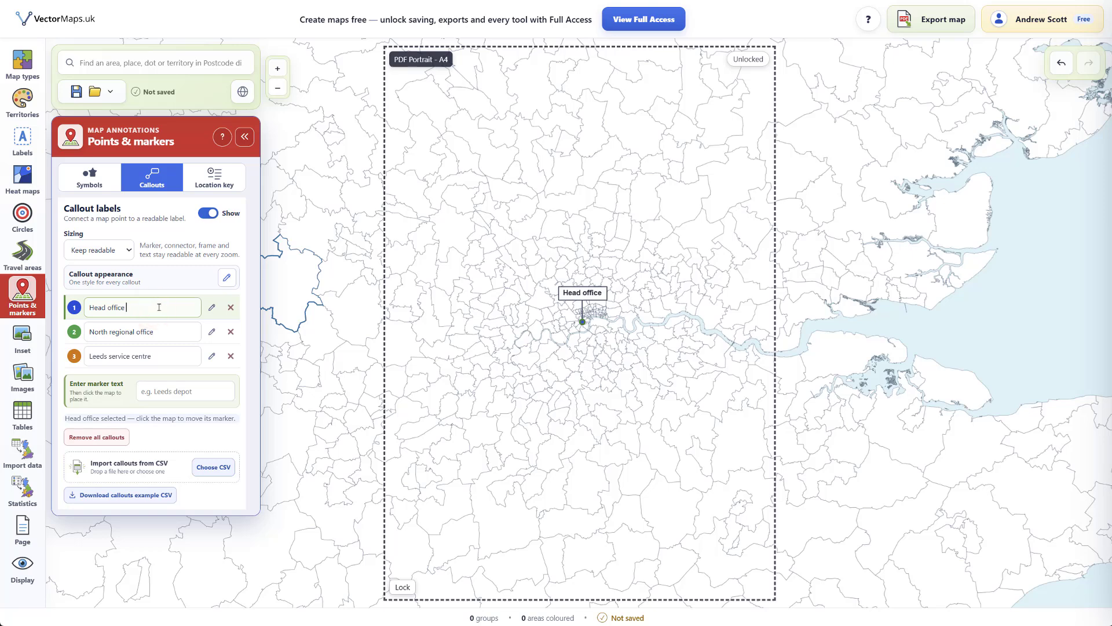
{"action": "type", "text": "Location"}
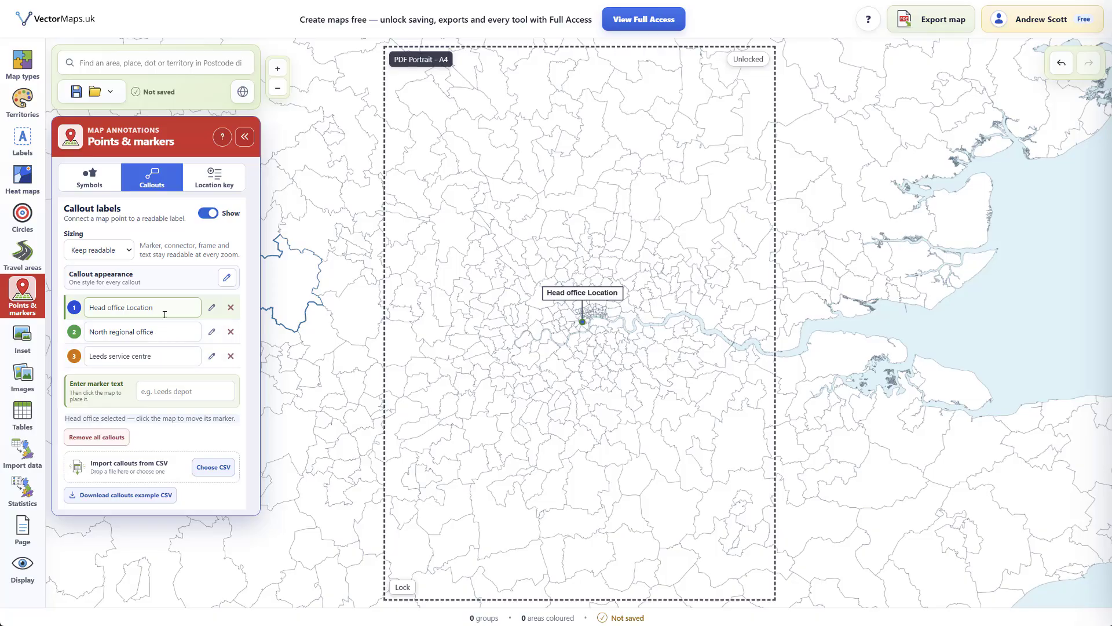
Step: Enable separate styling for the Head office Location callout and give its marker a more saturated blue
{"action": "left_click", "coordinate": [211, 307]}
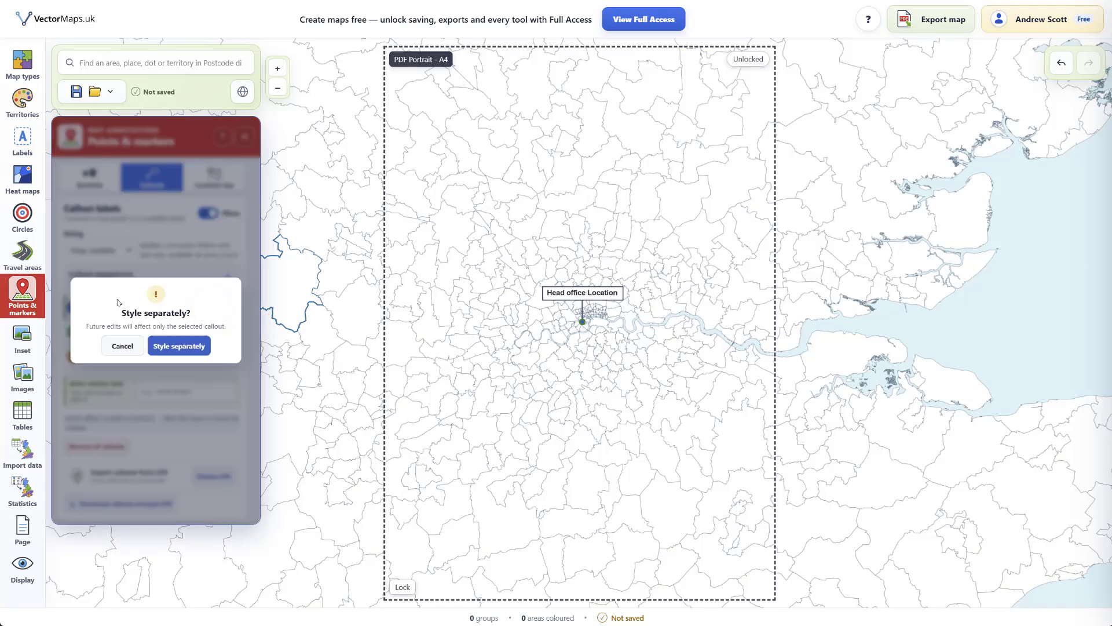
{"action": "left_click", "coordinate": [187, 347]}
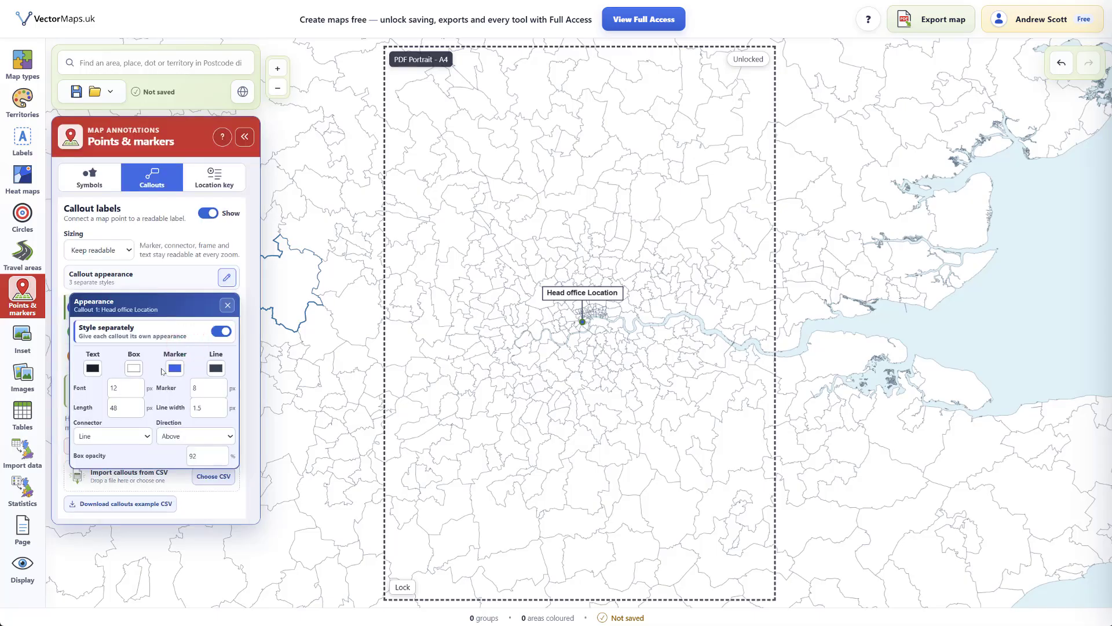
{"action": "left_click", "coordinate": [178, 370]}
{"action": "left_click_drag", "start_coordinate": [290, 387], "coordinate": [299, 385]}
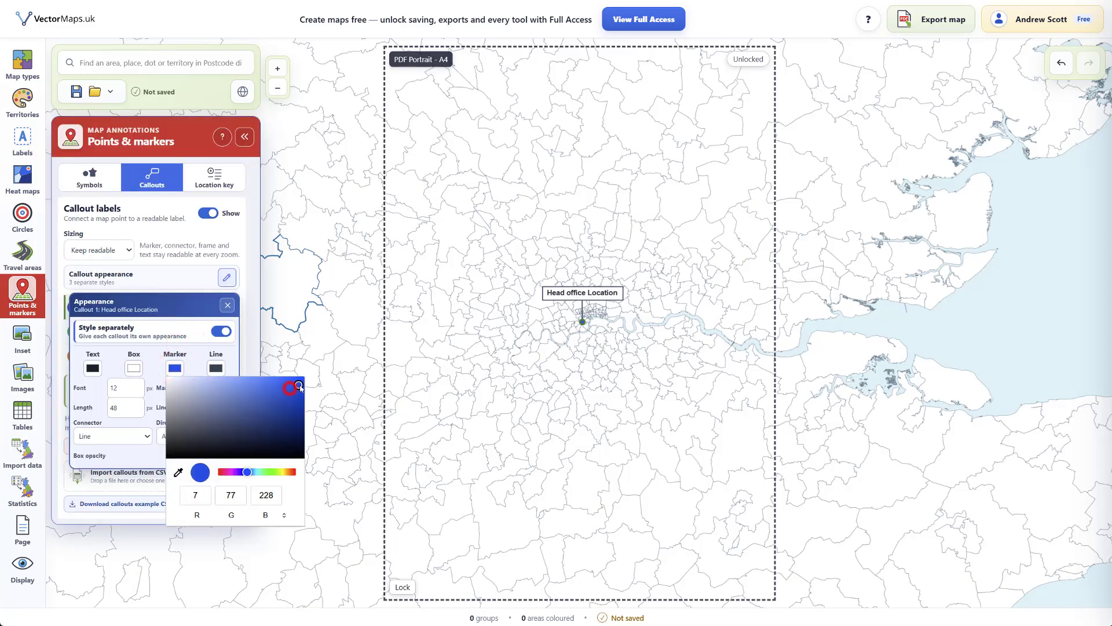
Step: Change the Head office Location callout's line colour to bright yellow
{"action": "left_click", "coordinate": [216, 369]}
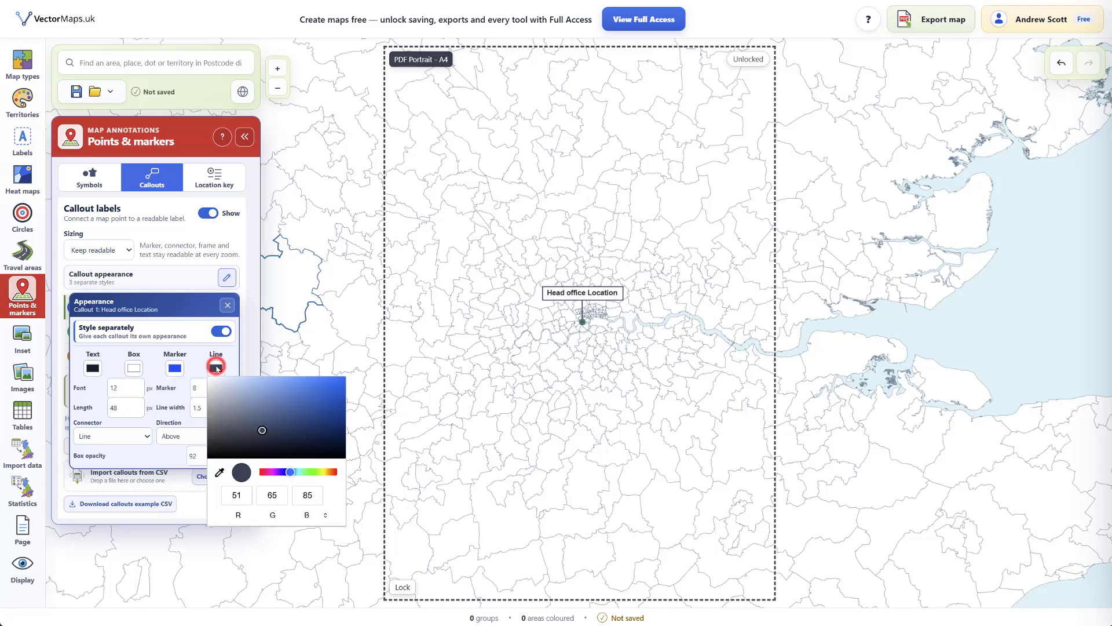
{"action": "left_click_drag", "start_coordinate": [276, 408], "coordinate": [283, 413]}
{"action": "left_click", "coordinate": [325, 472]}
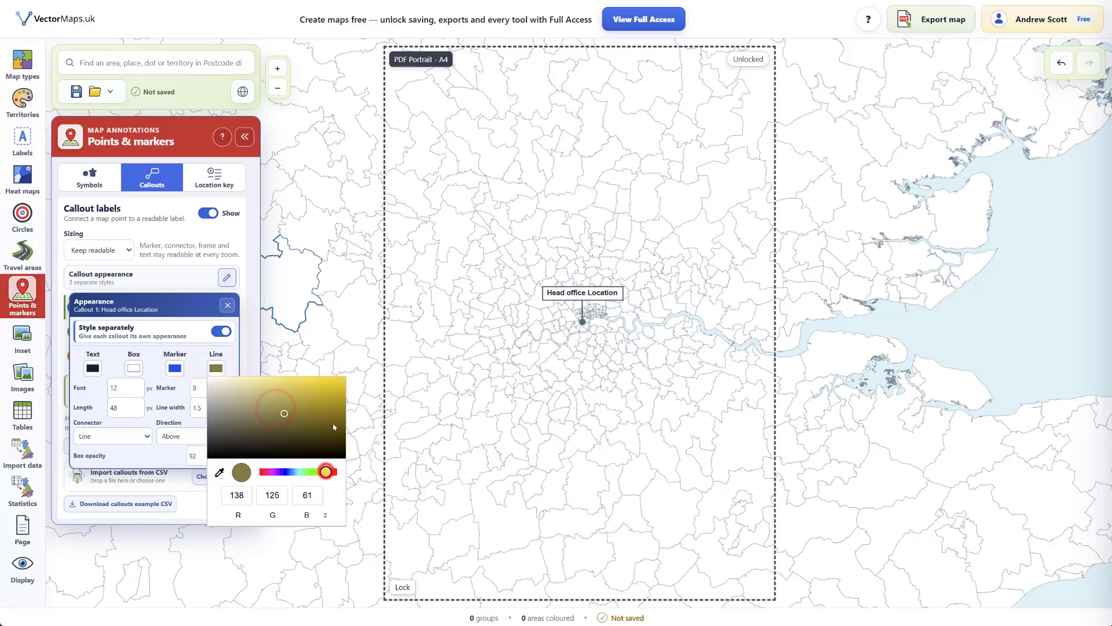
{"action": "left_click_drag", "start_coordinate": [335, 384], "coordinate": [337, 381]}
Step: Give the Head office Location callout mid-blue text and a pale pink box, RGB 233, 196, 196
{"action": "left_click", "coordinate": [92, 368]}
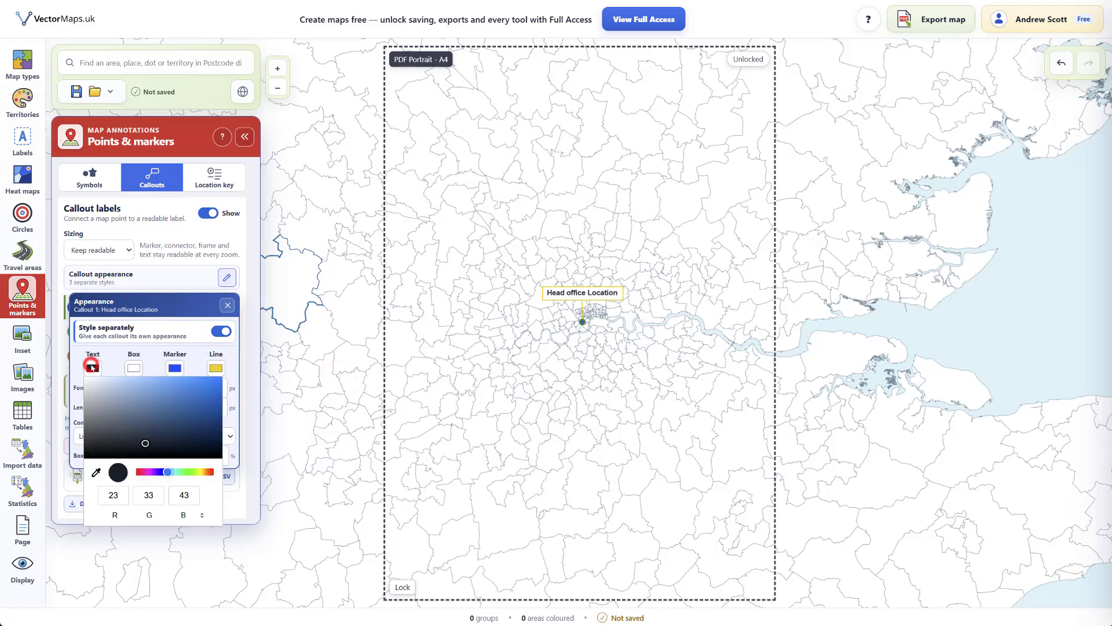
{"action": "mouse_move", "coordinate": [206, 390]}
{"action": "left_mouse_down"}
{"action": "mouse_move", "coordinate": [213, 382]}
{"action": "mouse_move", "coordinate": [208, 391]}
{"action": "left_mouse_up"}
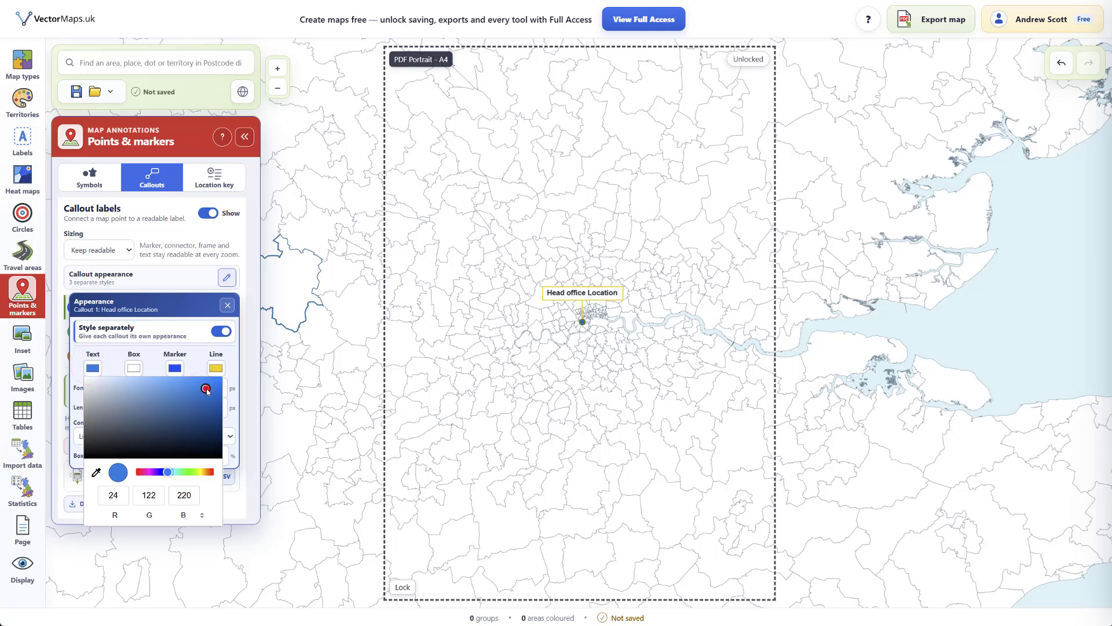
{"action": "left_click", "coordinate": [139, 368]}
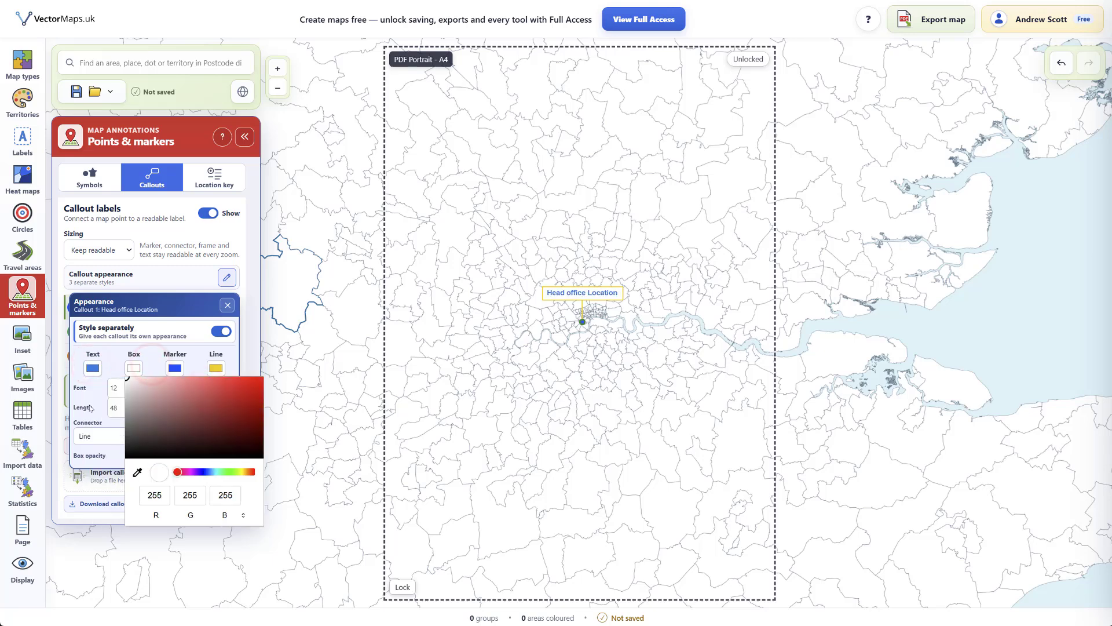
{"action": "mouse_move", "coordinate": [129, 378]}
{"action": "left_mouse_down"}
{"action": "mouse_move", "coordinate": [168, 389]}
{"action": "mouse_move", "coordinate": [149, 384]}
{"action": "left_mouse_up"}
{"action": "left_click", "coordinate": [134, 368]}
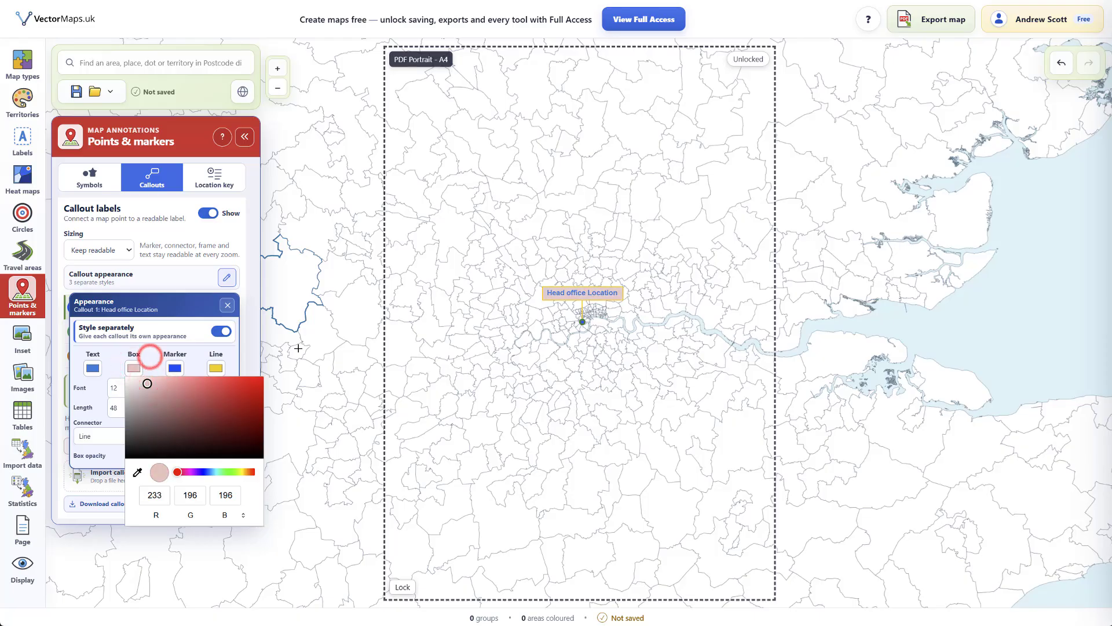
Step: Increase the Head office Location callout's font size to 20 px and its marker size to 16 px
{"action": "left_click", "coordinate": [98, 391]}
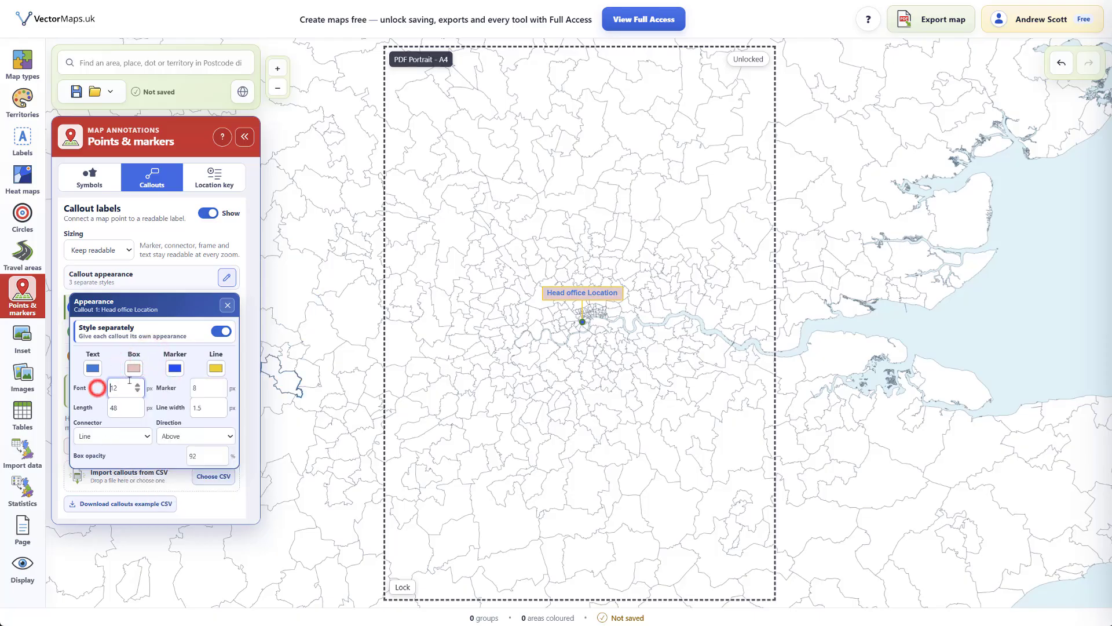
{"action": "left_click", "coordinate": [137, 385]}
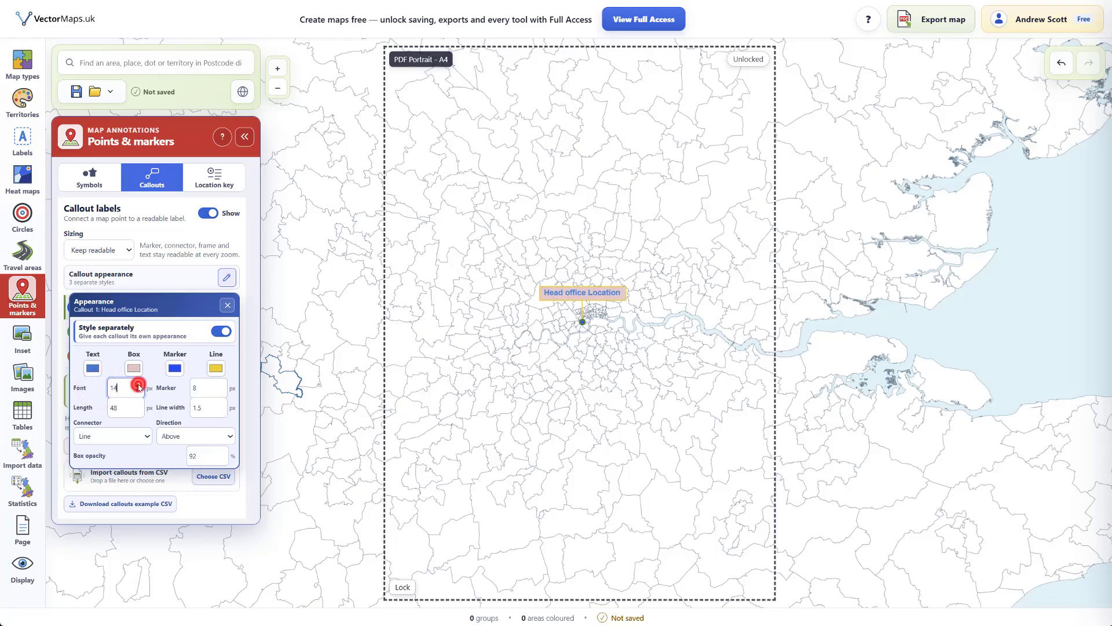
{"action": "left_click", "coordinate": [220, 385]}
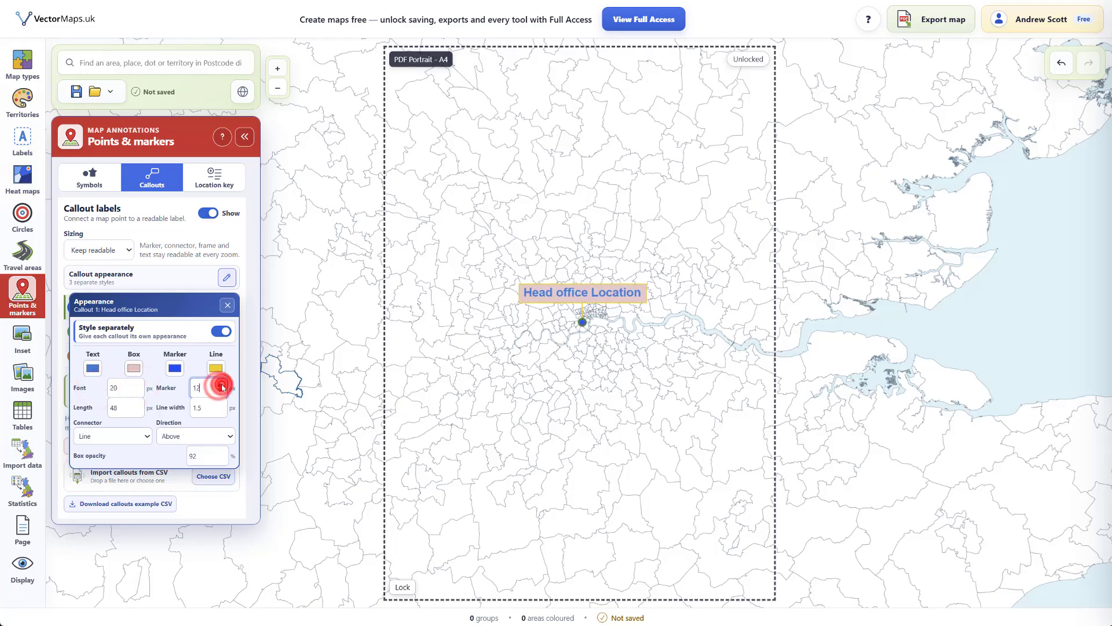
Step: Set the Head office Location callout's connector length to 78 px and line width to 3 px, and close its appearance settings
{"action": "left_click", "coordinate": [137, 406]}
{"action": "left_click", "coordinate": [137, 407]}
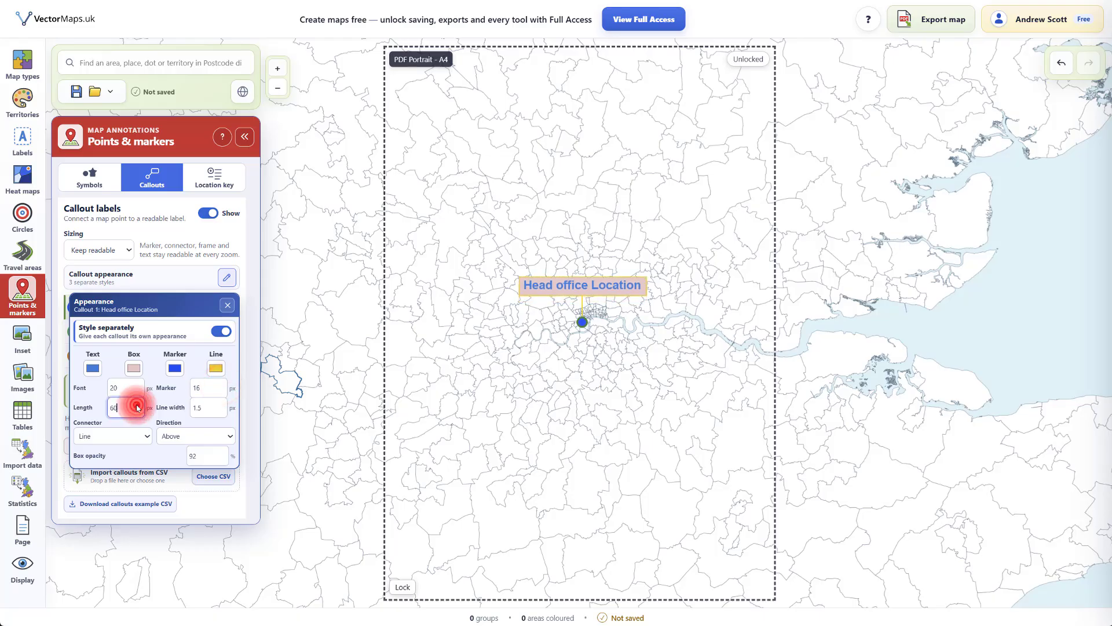
{"action": "left_click", "coordinate": [221, 406]}
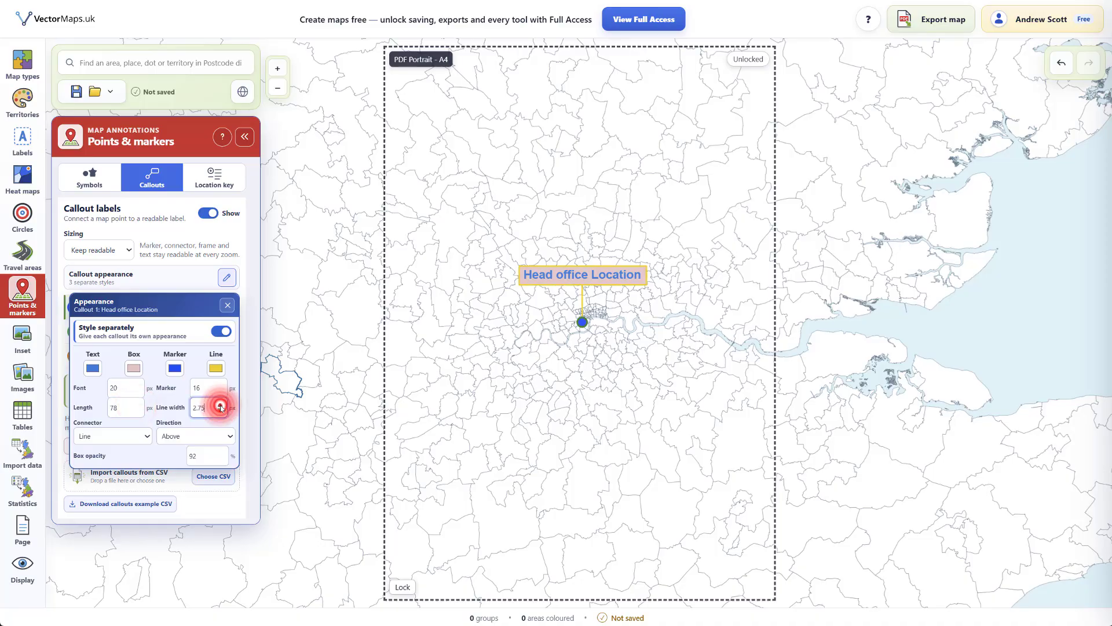
{"action": "left_click", "coordinate": [591, 356]}
Step: Turn off separate styling so that all callouts use the Head office Location appearance as one style
{"action": "scroll", "coordinate": [599, 375], "scroll_direction": "down", "scroll_amount": 5}
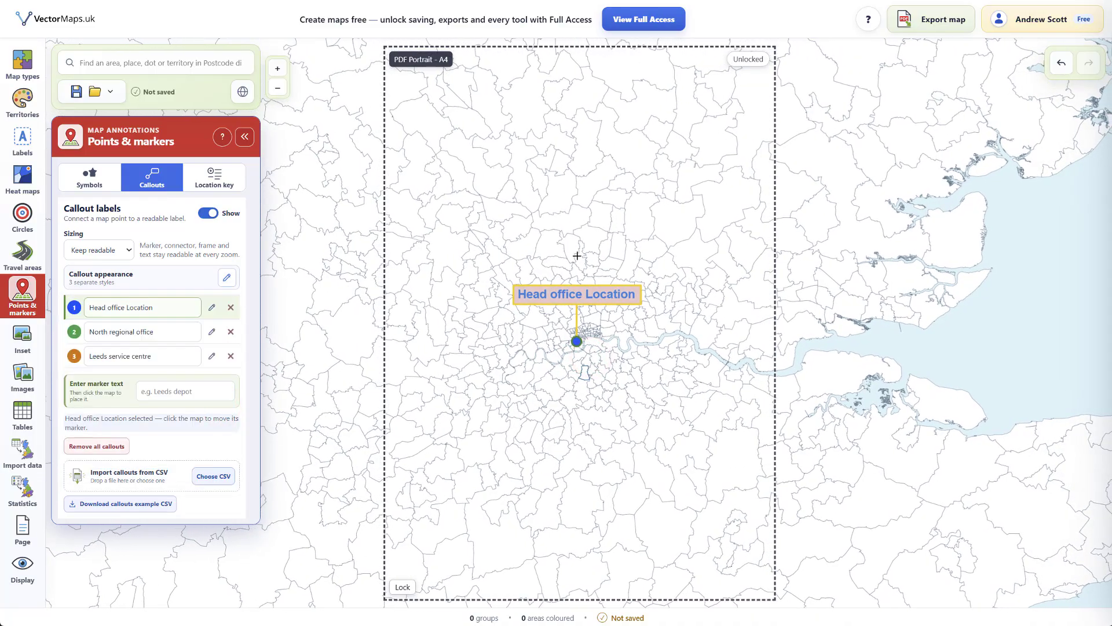
{"action": "scroll", "coordinate": [579, 290], "scroll_direction": "down", "scroll_amount": 2}
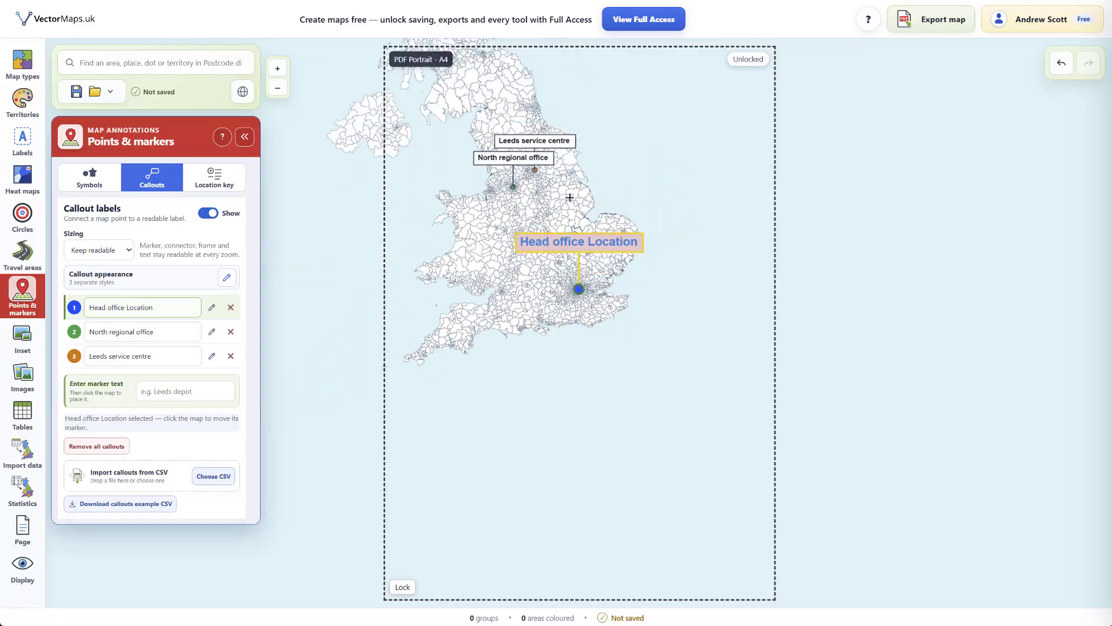
{"action": "left_click_drag", "start_coordinate": [569, 204], "coordinate": [588, 440]}
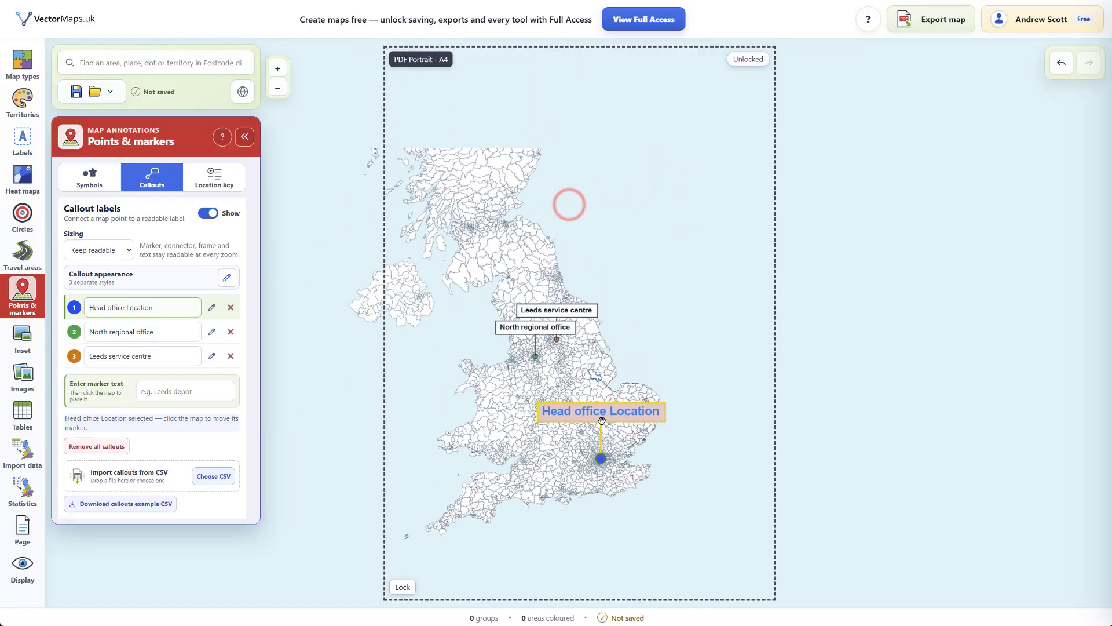
{"action": "scroll", "coordinate": [591, 439], "scroll_direction": "up", "scroll_amount": 3}
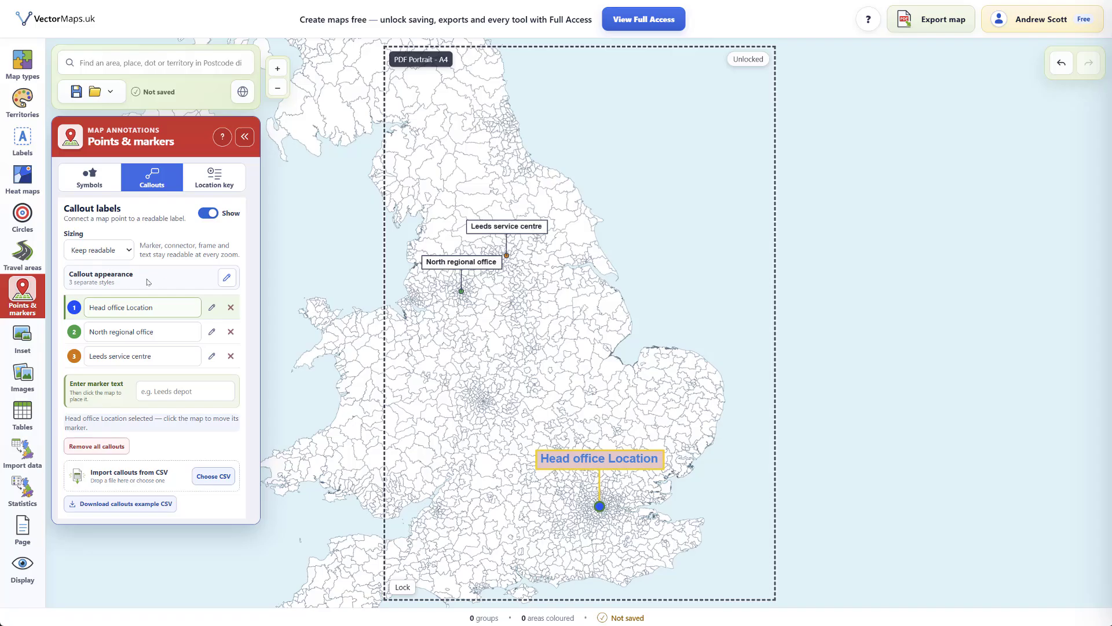
{"action": "left_click", "coordinate": [227, 279]}
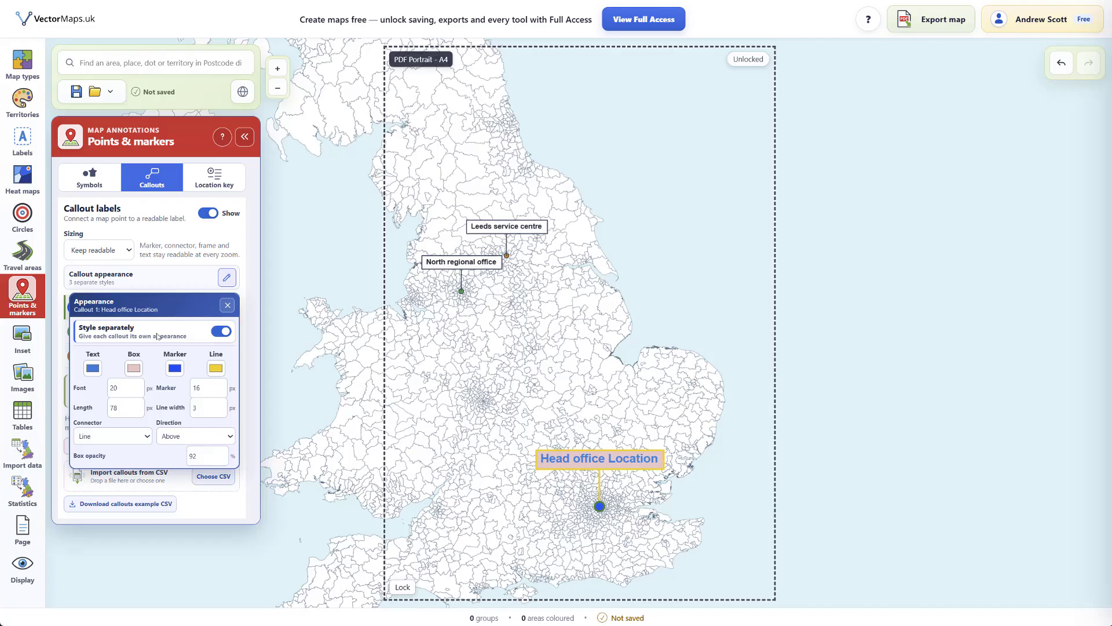
{"action": "left_click", "coordinate": [222, 333]}
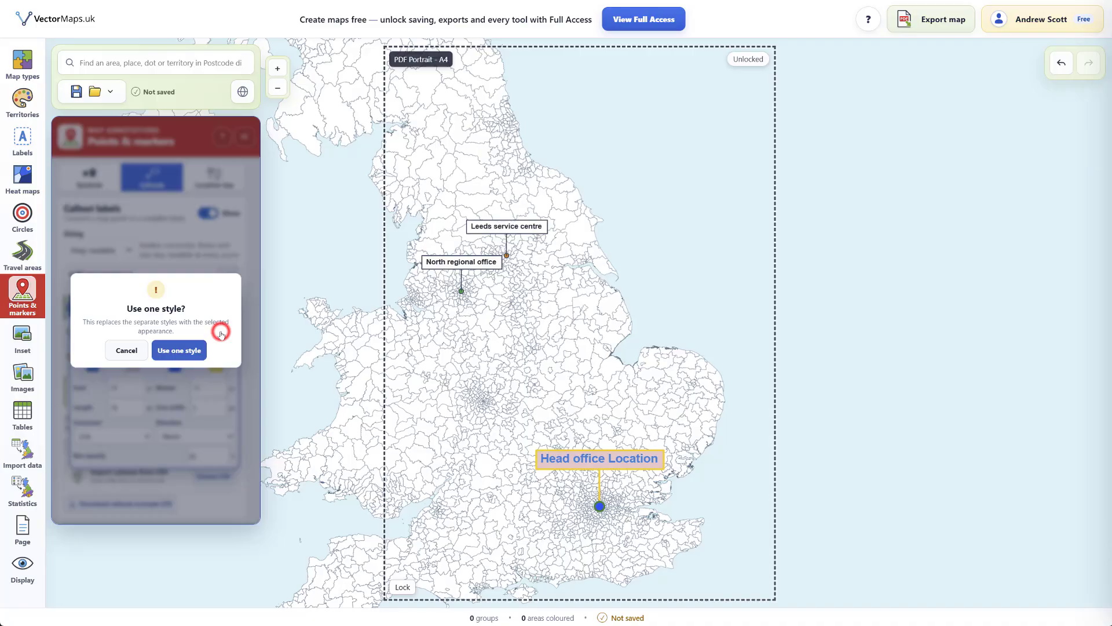
{"action": "left_click", "coordinate": [180, 351]}
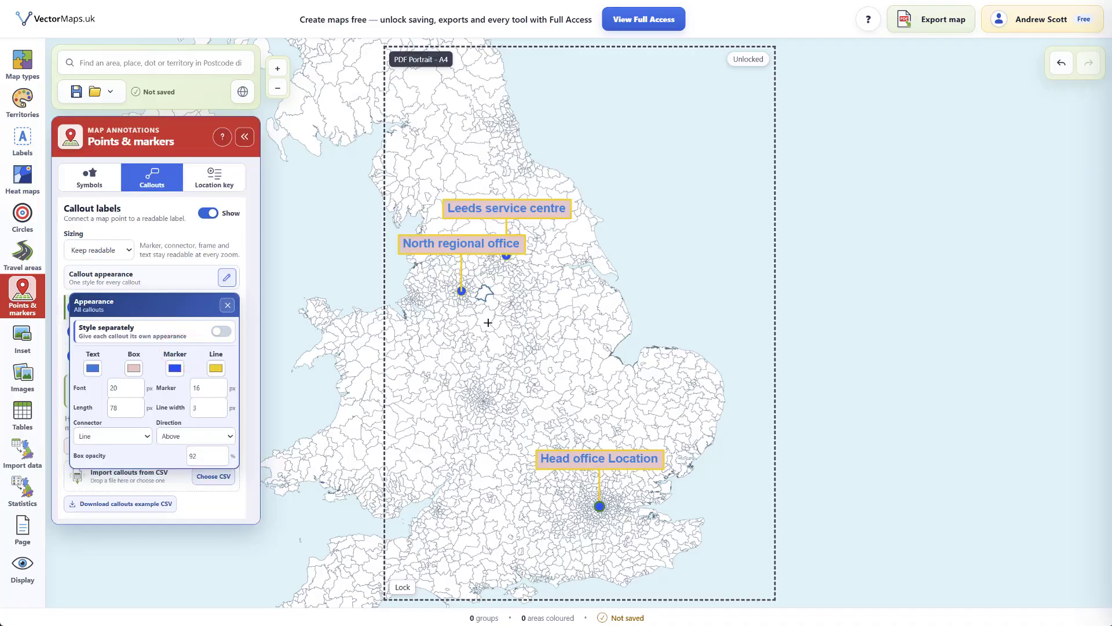
{"action": "left_click", "coordinate": [524, 324]}
Step: Examine the size and overlap of the callouts at different map scales with Keep readable sizing
{"action": "left_click_drag", "start_coordinate": [524, 323], "coordinate": [568, 288]}
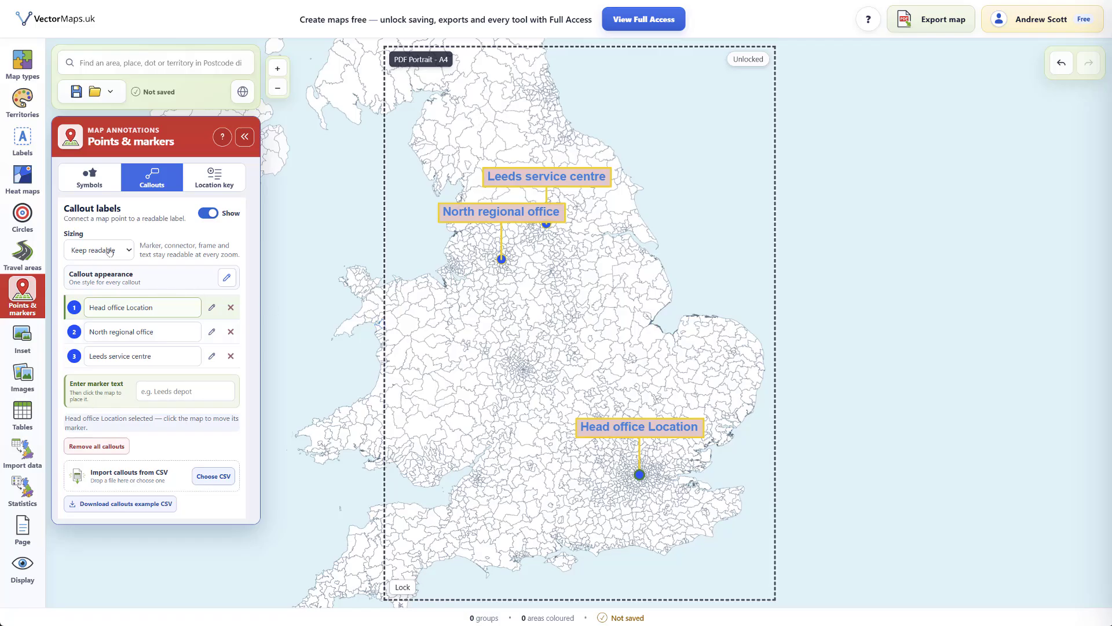
{"action": "scroll", "coordinate": [571, 353], "scroll_direction": "down", "scroll_amount": 3}
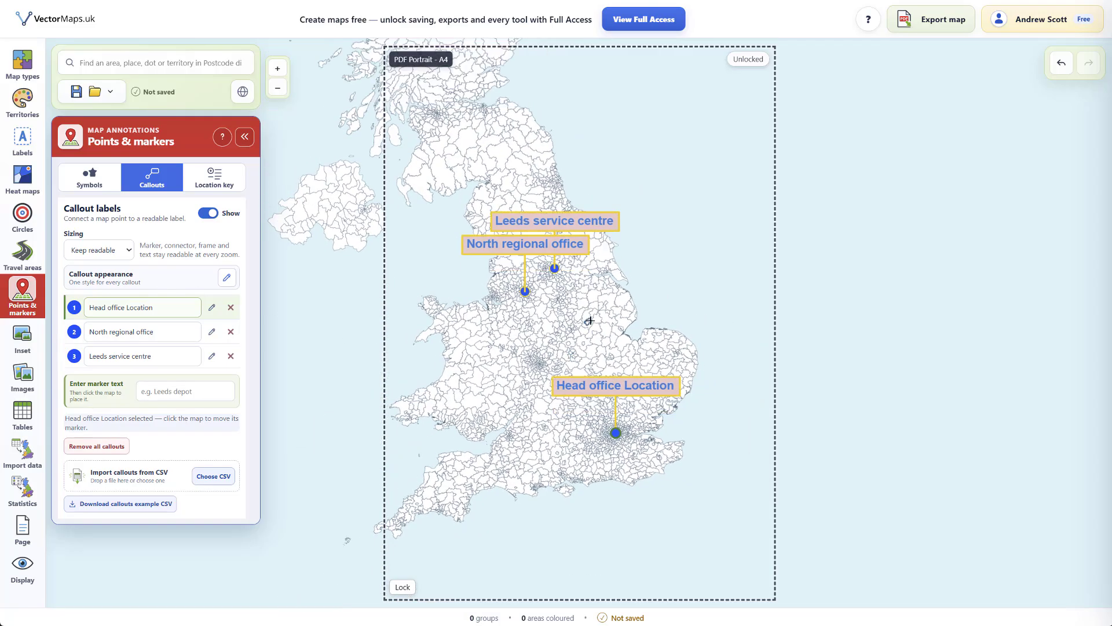
{"action": "scroll", "coordinate": [581, 298], "scroll_direction": "down", "scroll_amount": 1}
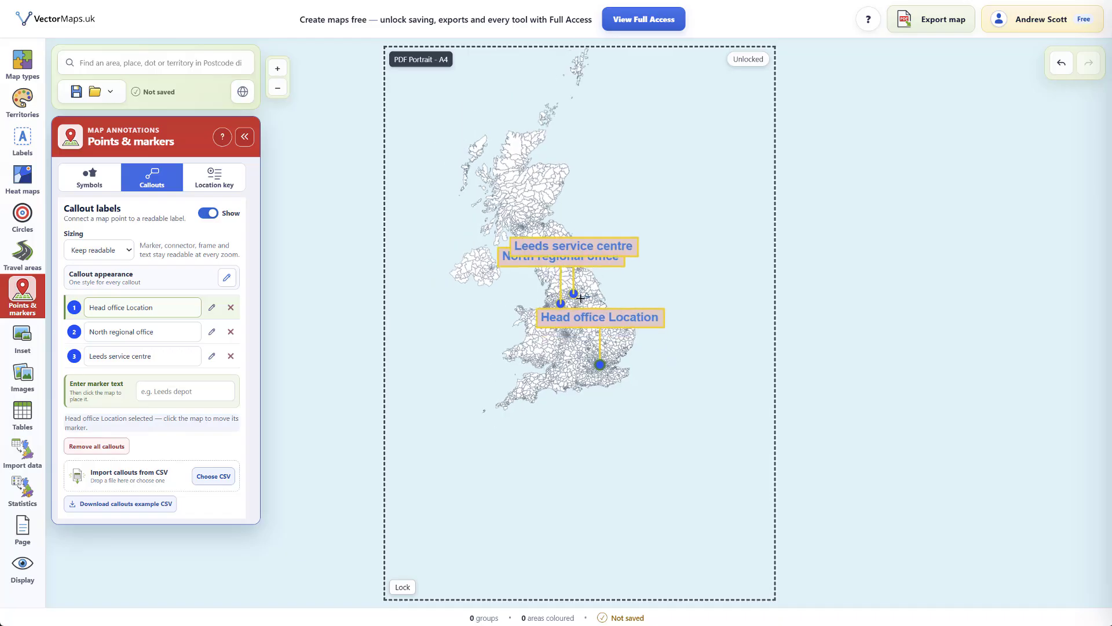
{"action": "scroll", "coordinate": [582, 298], "scroll_direction": "up", "scroll_amount": 5}
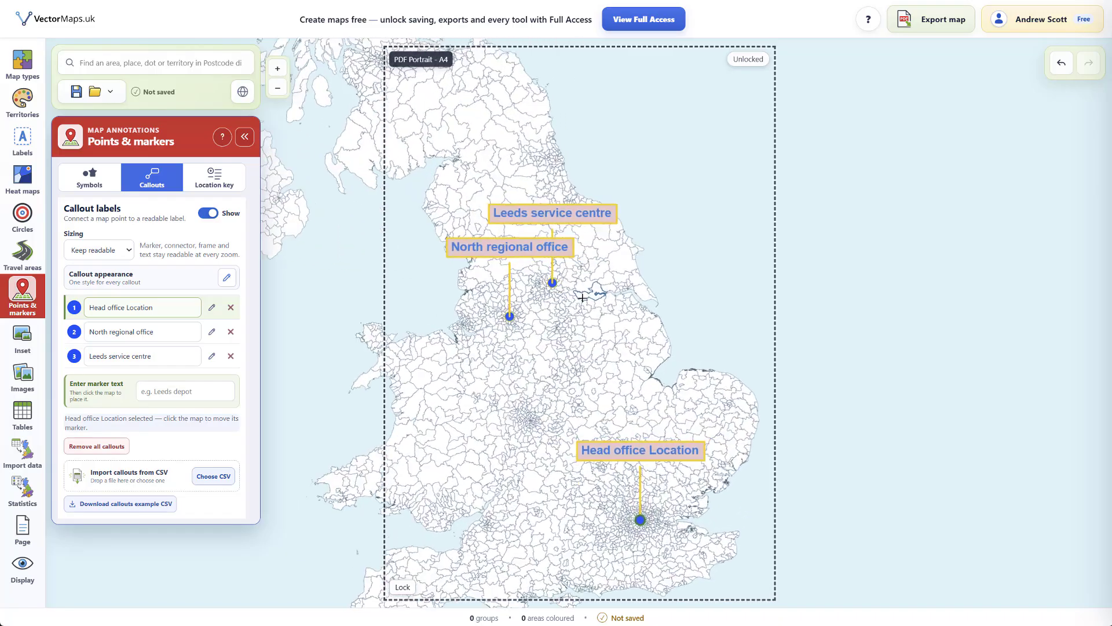
{"action": "scroll", "coordinate": [582, 298], "scroll_direction": "down", "scroll_amount": 2}
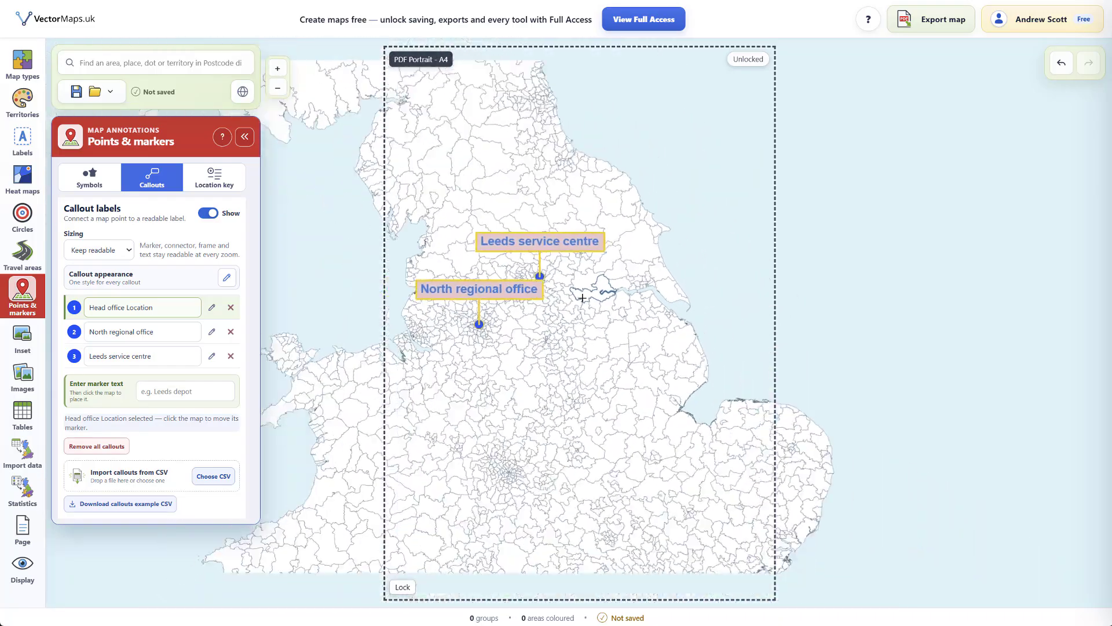
{"action": "scroll", "coordinate": [582, 298], "scroll_direction": "down", "scroll_amount": 2}
{"action": "scroll", "coordinate": [582, 297], "scroll_direction": "up", "scroll_amount": 2}
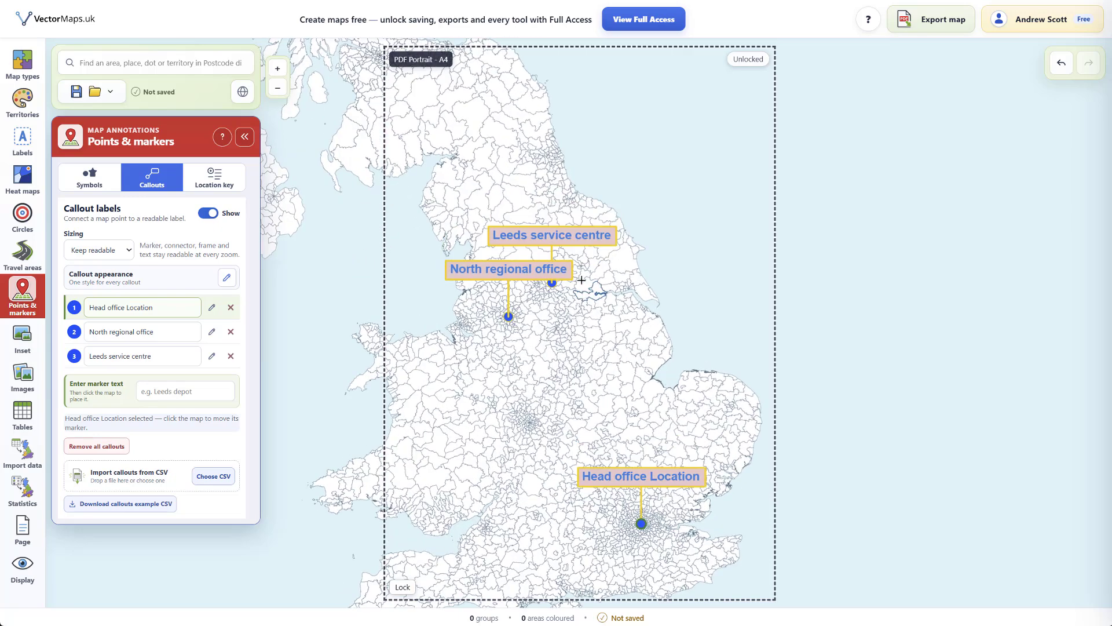
{"action": "left_click_drag", "start_coordinate": [556, 344], "coordinate": [580, 328]}
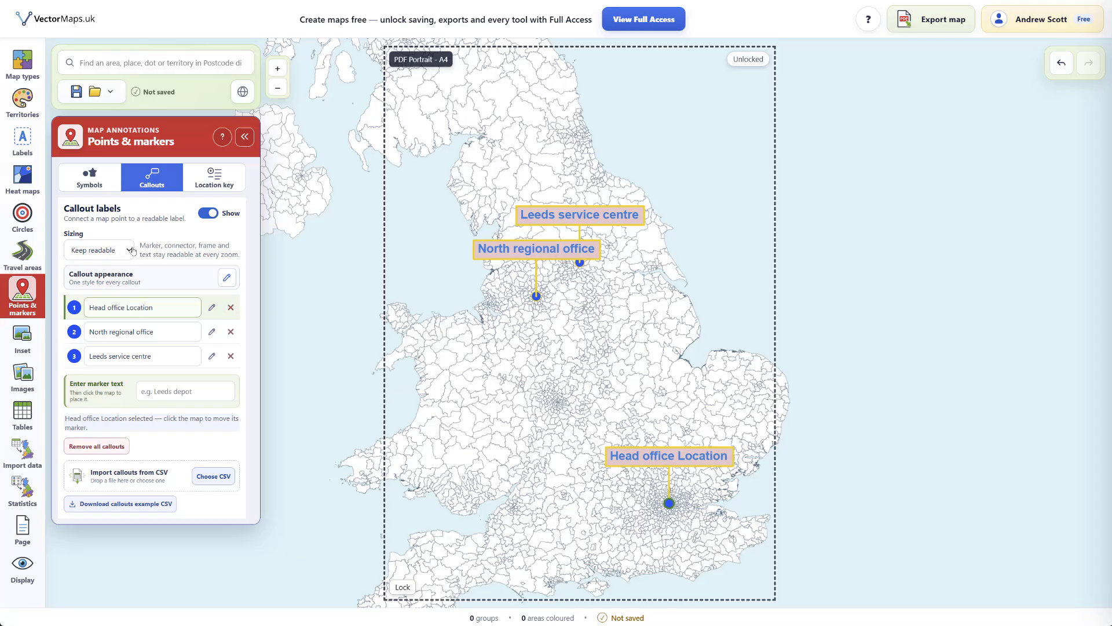
Step: Set the callout sizing to Scale with map and check the labels with the whole UK in view
{"action": "left_click", "coordinate": [131, 251]}
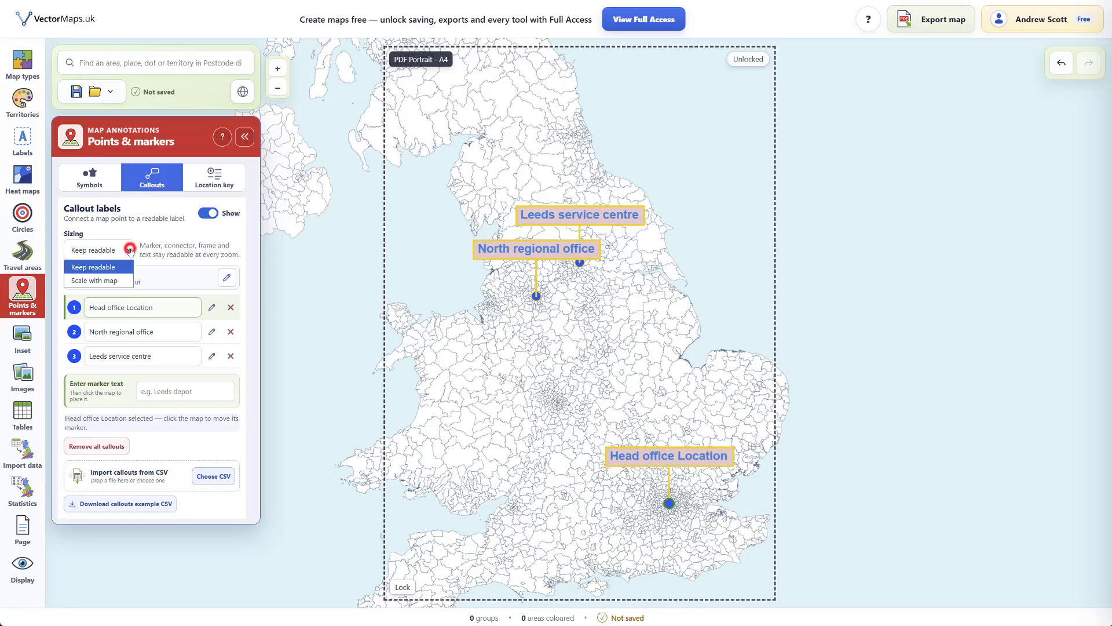
{"action": "left_click", "coordinate": [101, 283]}
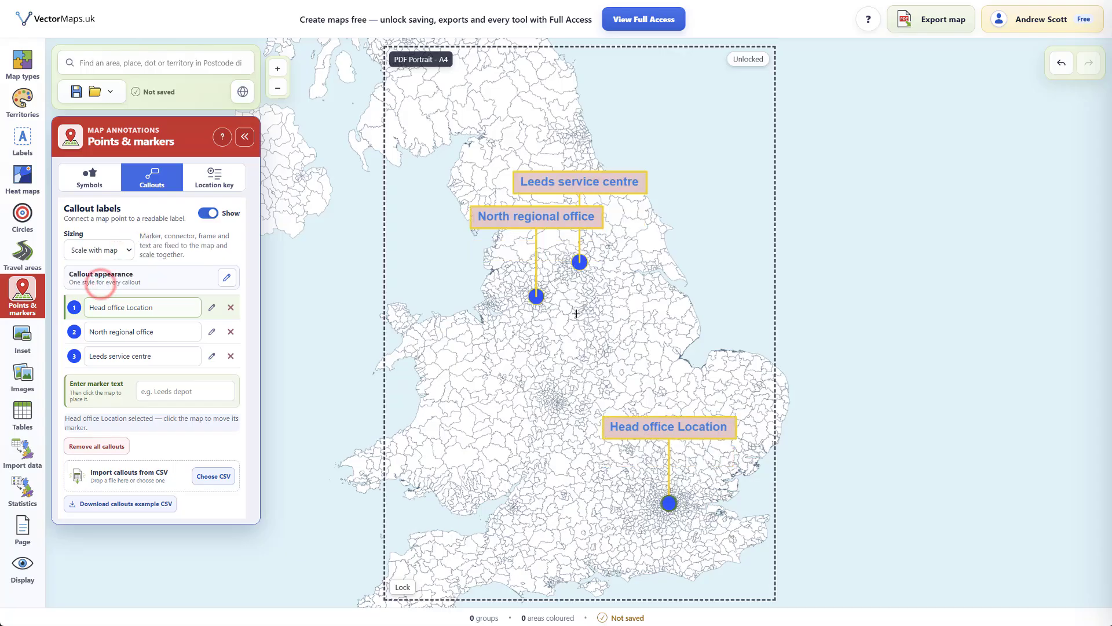
{"action": "scroll", "coordinate": [667, 341], "scroll_direction": "down", "scroll_amount": 5}
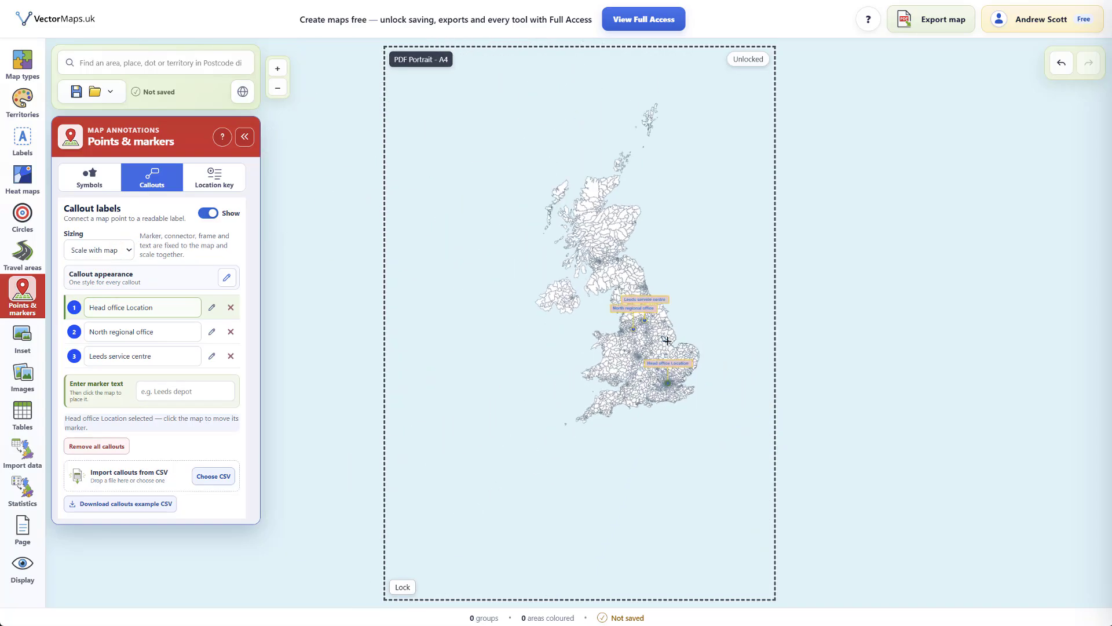
Step: Compare the callout labels' size and spacing at several map scales with Scale with map sizing
{"action": "scroll", "coordinate": [667, 341], "scroll_direction": "down", "scroll_amount": 3}
{"action": "scroll", "coordinate": [667, 341], "scroll_direction": "up", "scroll_amount": 3}
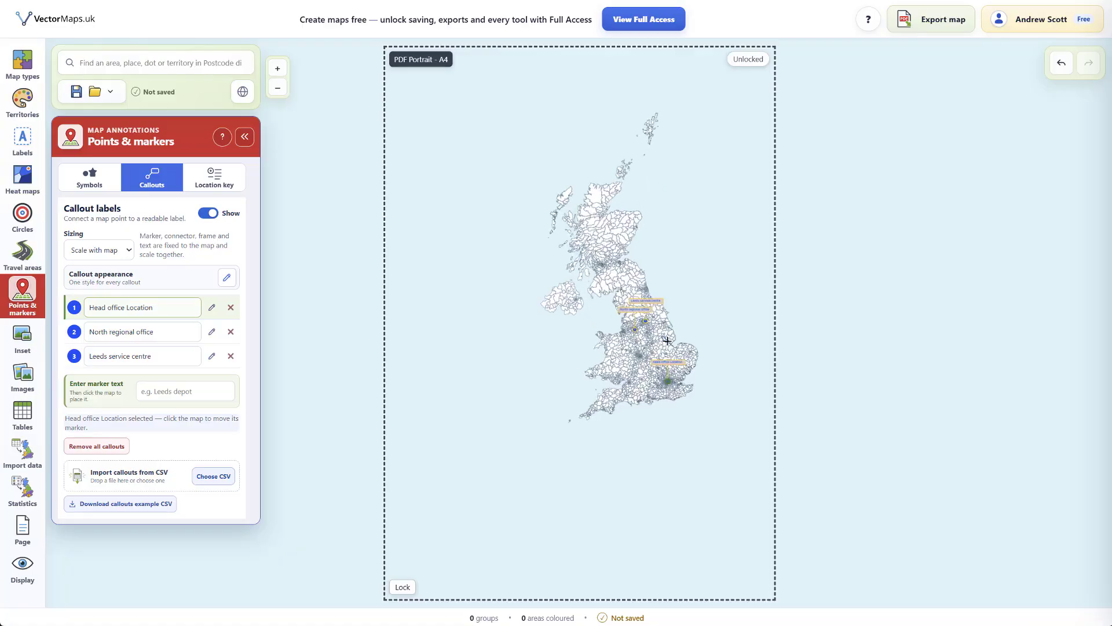
{"action": "left_click_drag", "start_coordinate": [687, 302], "coordinate": [617, 310]}
{"action": "scroll", "coordinate": [568, 343], "scroll_direction": "up", "scroll_amount": 8}
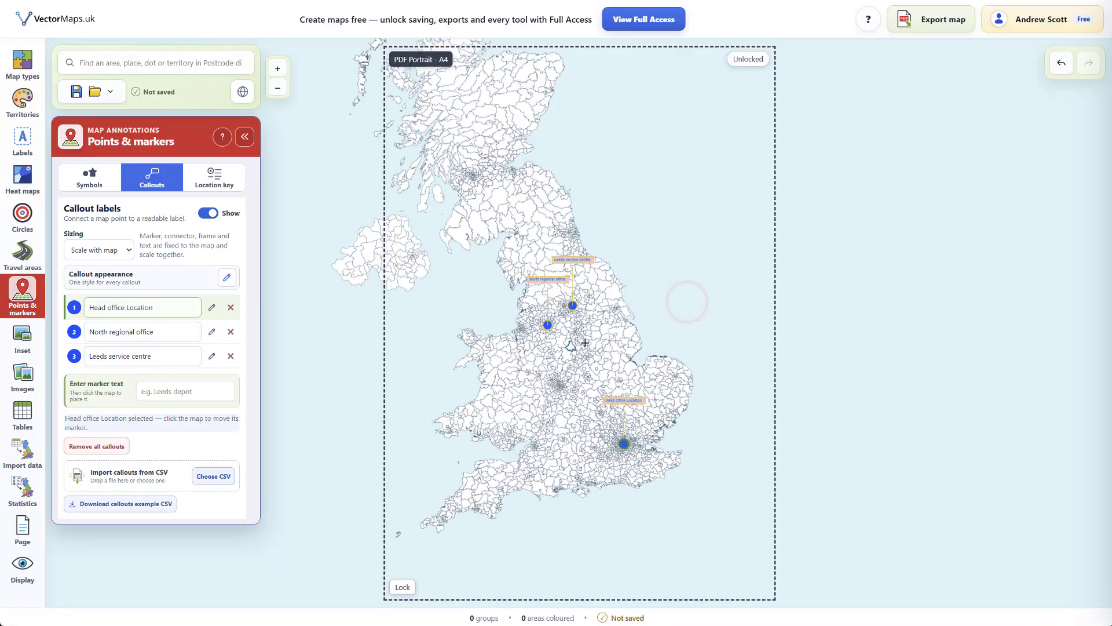
{"action": "scroll", "coordinate": [585, 342], "scroll_direction": "down", "scroll_amount": 8}
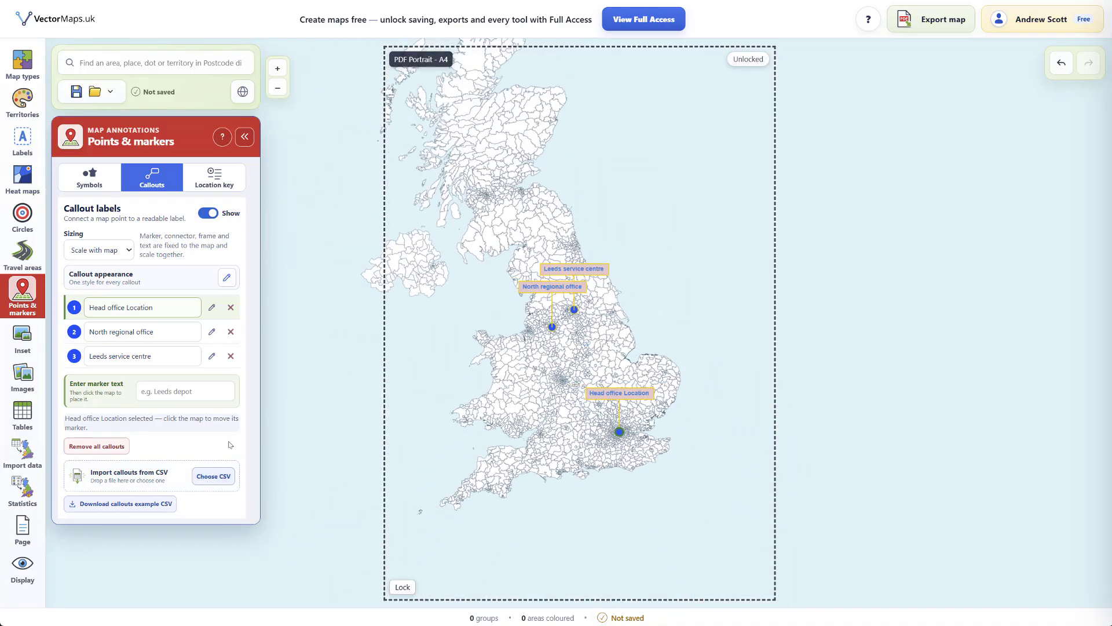
Step: Download the example CSV for callouts and open the Location key settings
{"action": "left_click", "coordinate": [126, 504]}
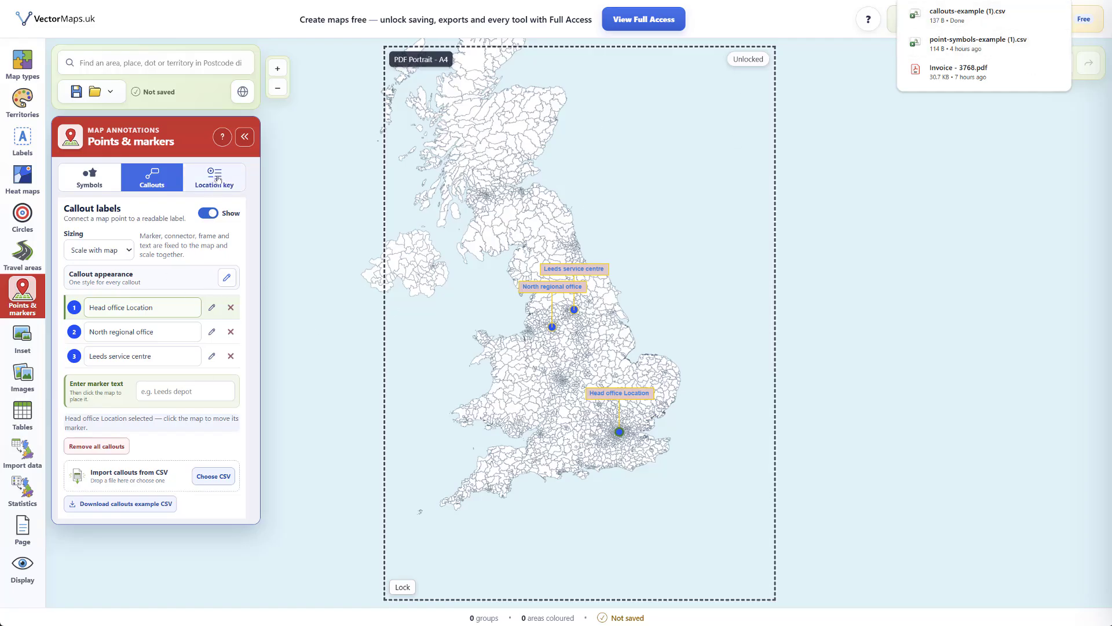
{"action": "left_click", "coordinate": [89, 177]}
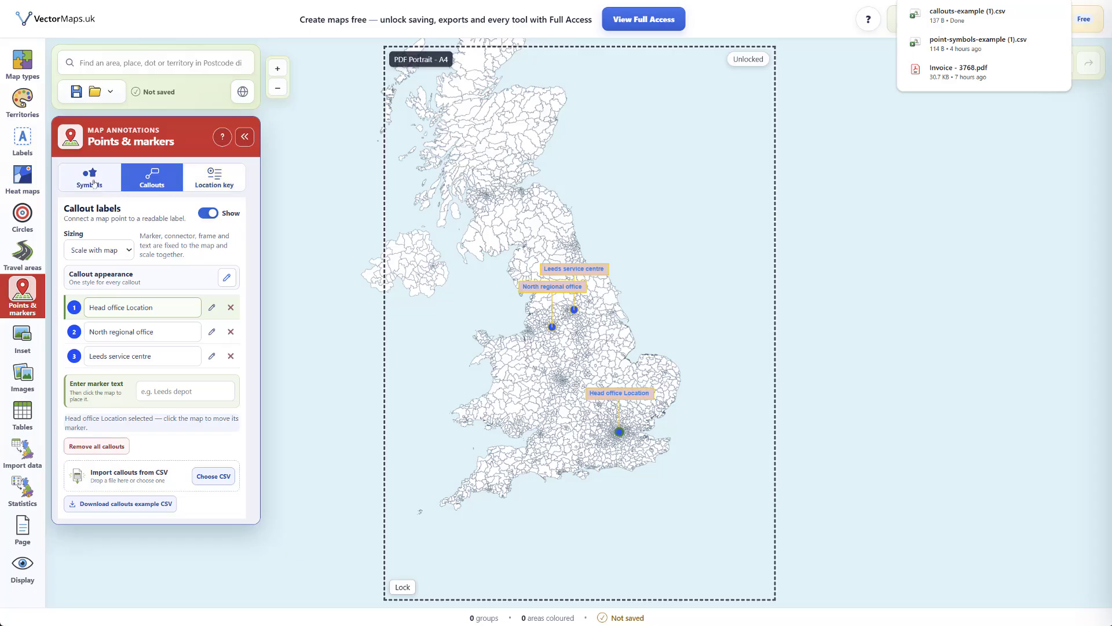
{"action": "left_click", "coordinate": [154, 175]}
{"action": "left_click", "coordinate": [214, 178]}
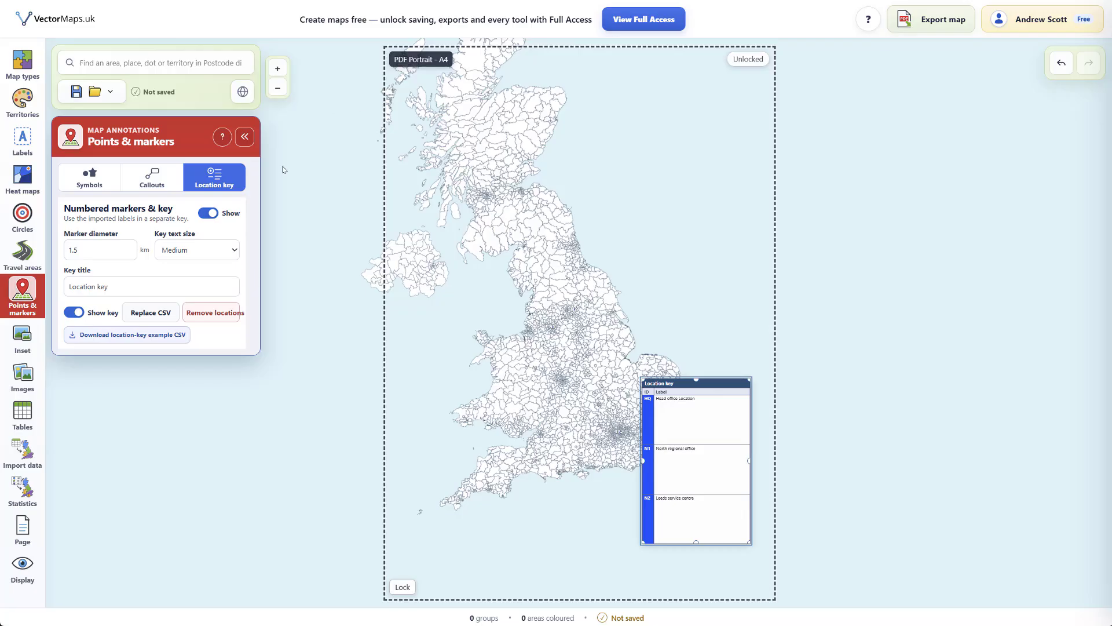
Step: Bring the N2 marker into close view and set the numbered markers' diameter to 5.5 km
{"action": "scroll", "coordinate": [612, 356], "scroll_direction": "up", "scroll_amount": 5}
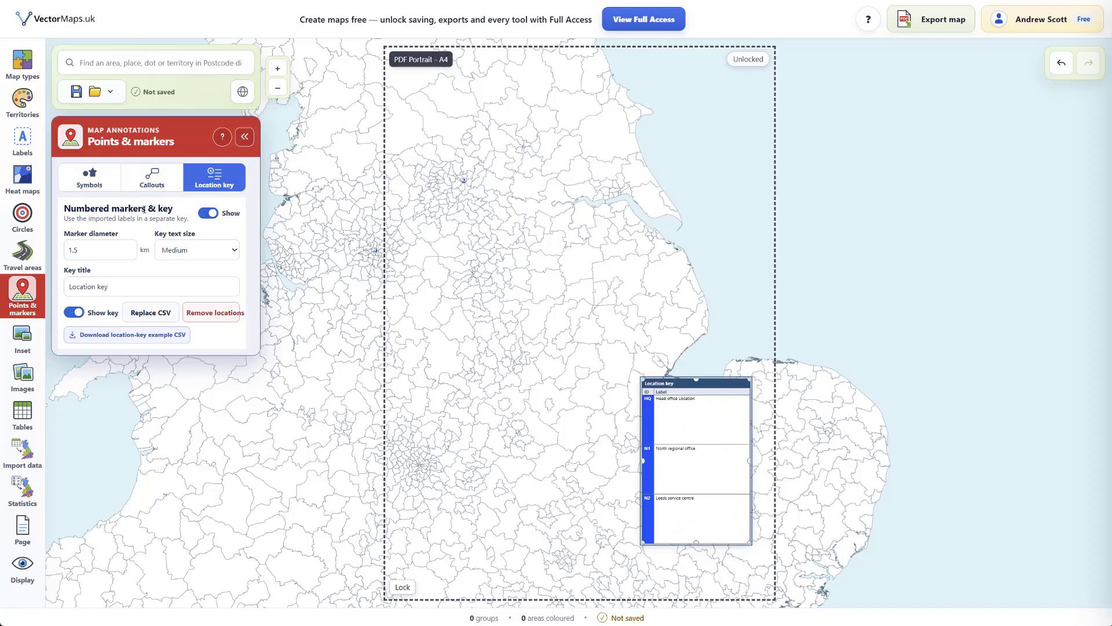
{"action": "left_click_drag", "start_coordinate": [487, 201], "coordinate": [560, 375]}
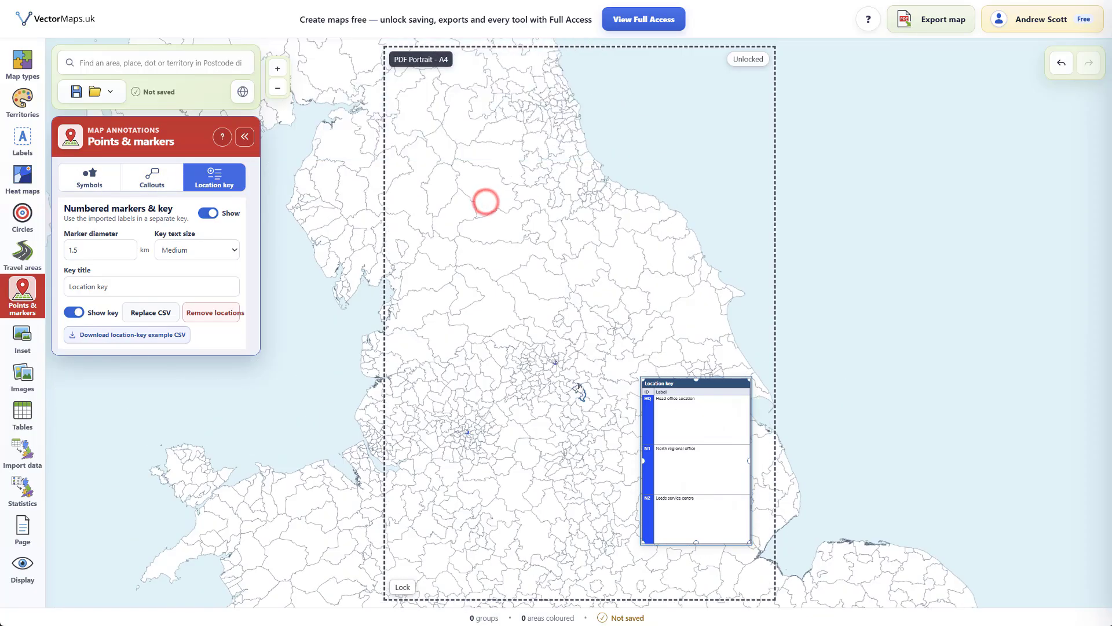
{"action": "scroll", "coordinate": [557, 374], "scroll_direction": "up", "scroll_amount": 3}
{"action": "scroll", "coordinate": [557, 373], "scroll_direction": "up", "scroll_amount": 3}
{"action": "left_click_drag", "start_coordinate": [531, 318], "coordinate": [561, 316]}
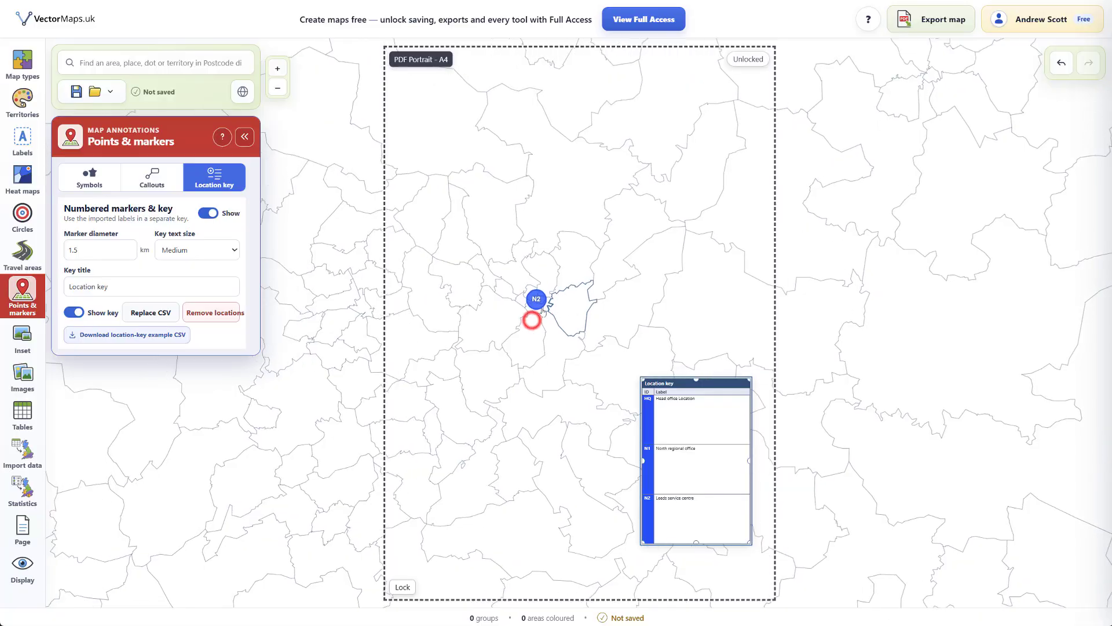
{"action": "left_click", "coordinate": [128, 247]}
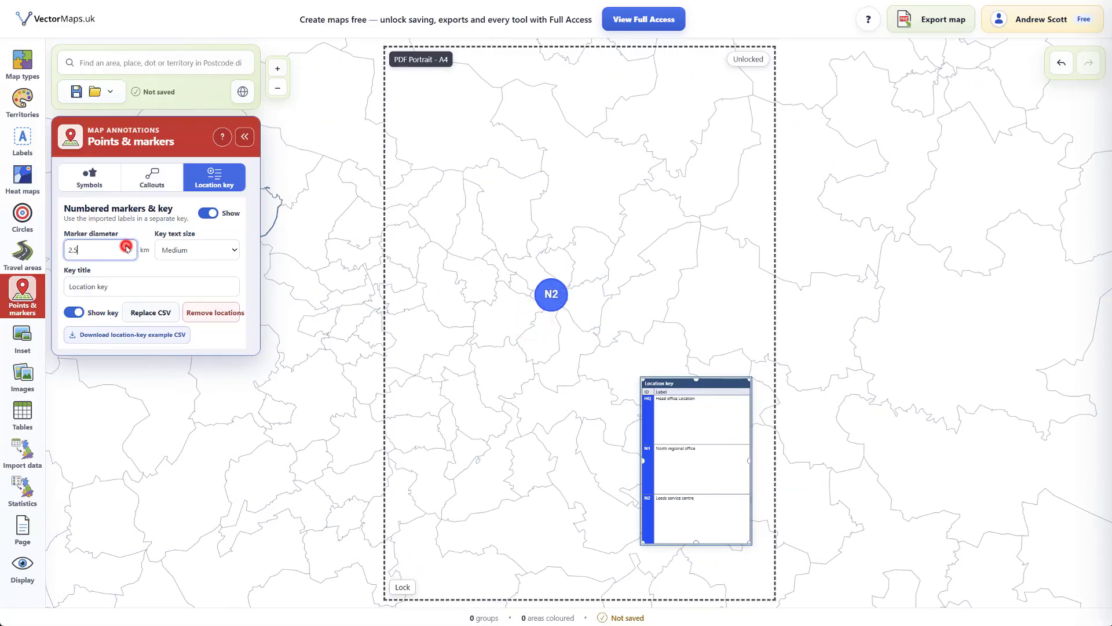
{"action": "left_click", "coordinate": [128, 247]}
{"action": "left_click", "coordinate": [128, 247]}
{"action": "left_click", "coordinate": [128, 247]}
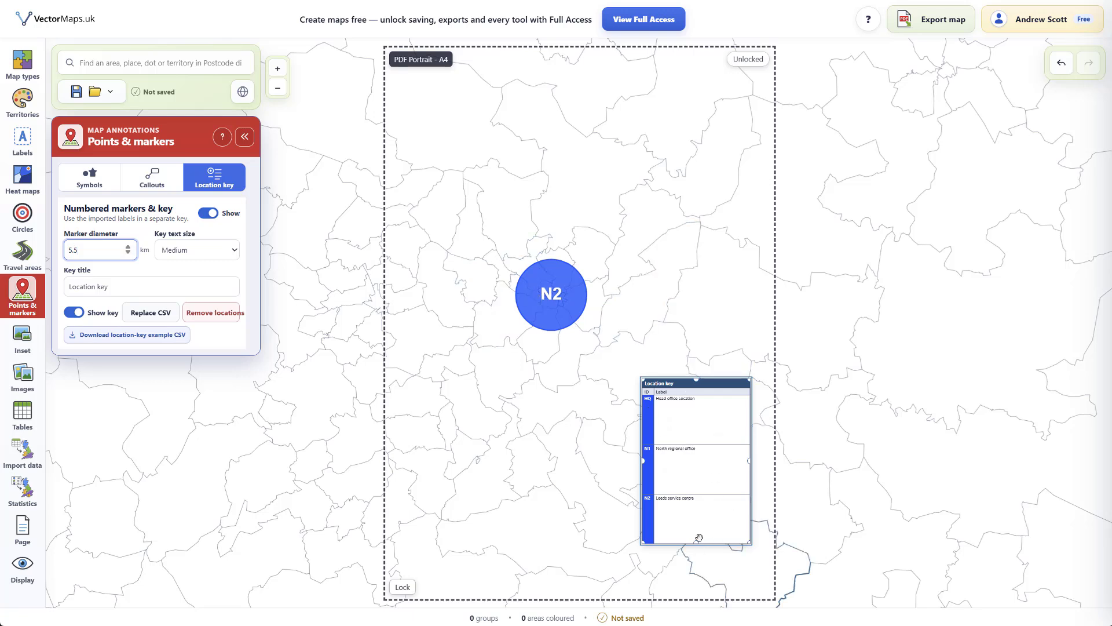
Step: Set the location key's text size to Extra large
{"action": "left_click_drag", "start_coordinate": [695, 542], "coordinate": [700, 512]}
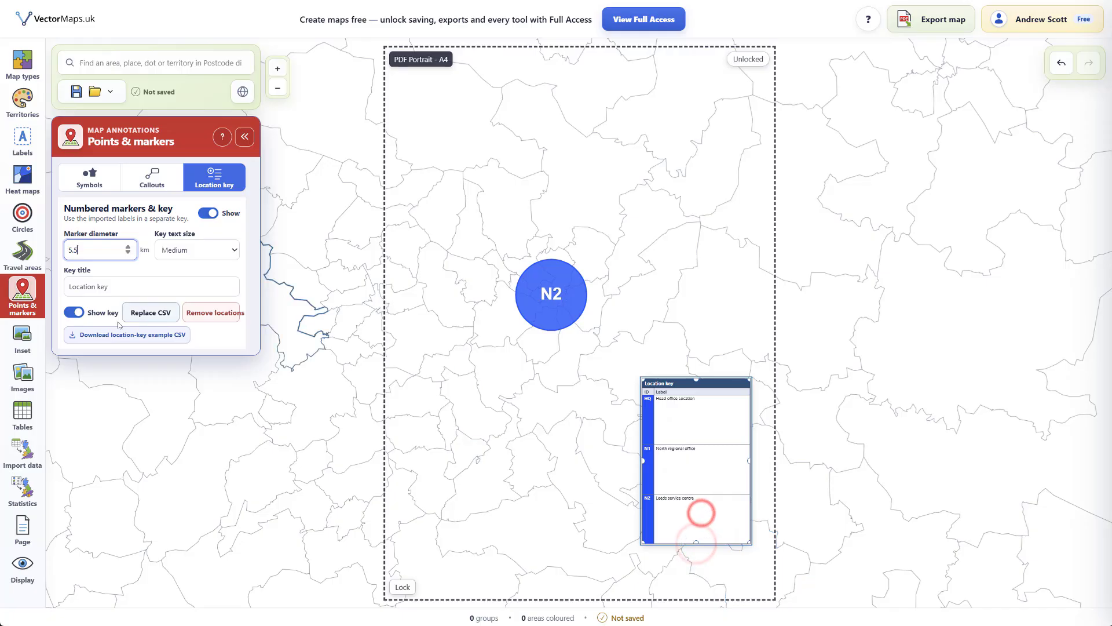
{"action": "left_click", "coordinate": [227, 253]}
{"action": "left_click", "coordinate": [179, 325]}
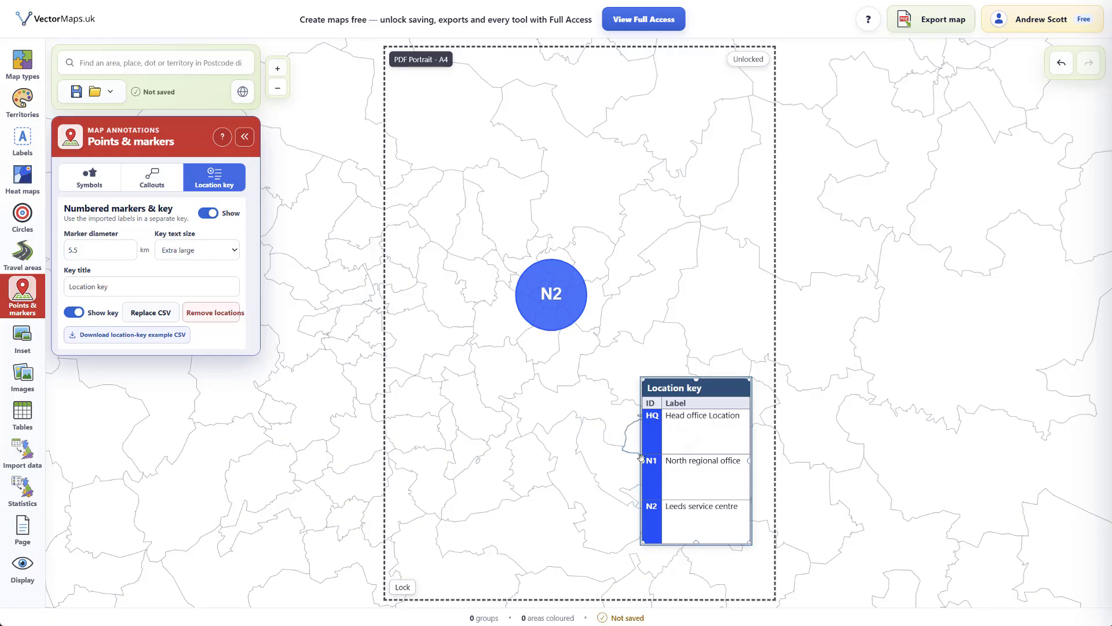
Step: Resize the location key table to fit its three rows and move it to the upper-right corner of the page
{"action": "left_click_drag", "start_coordinate": [642, 460], "coordinate": [593, 460]}
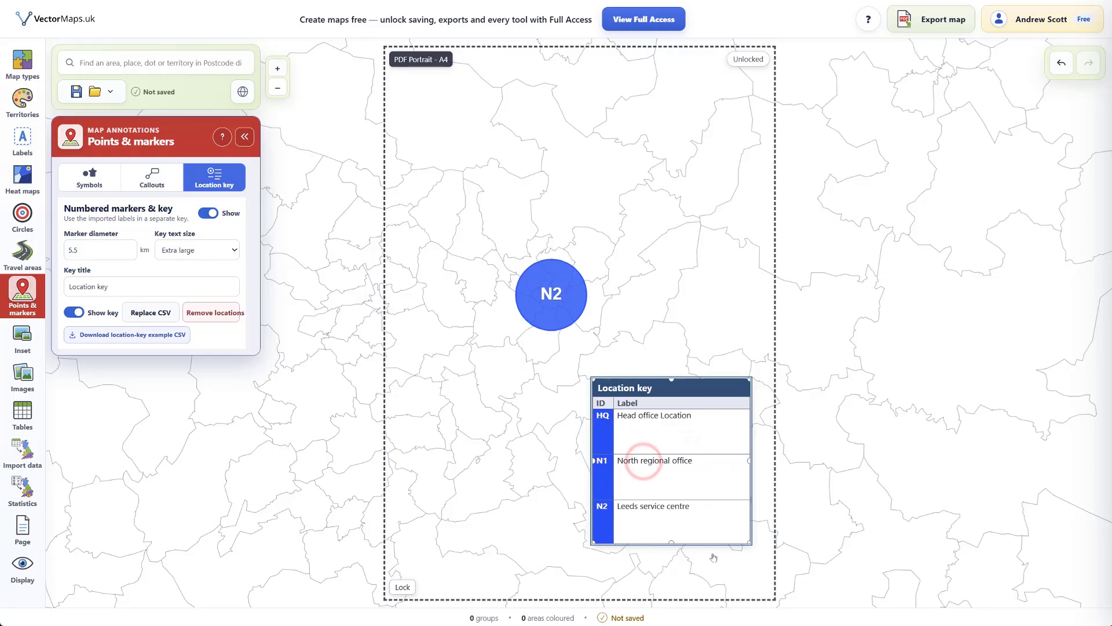
{"action": "left_click", "coordinate": [750, 545]}
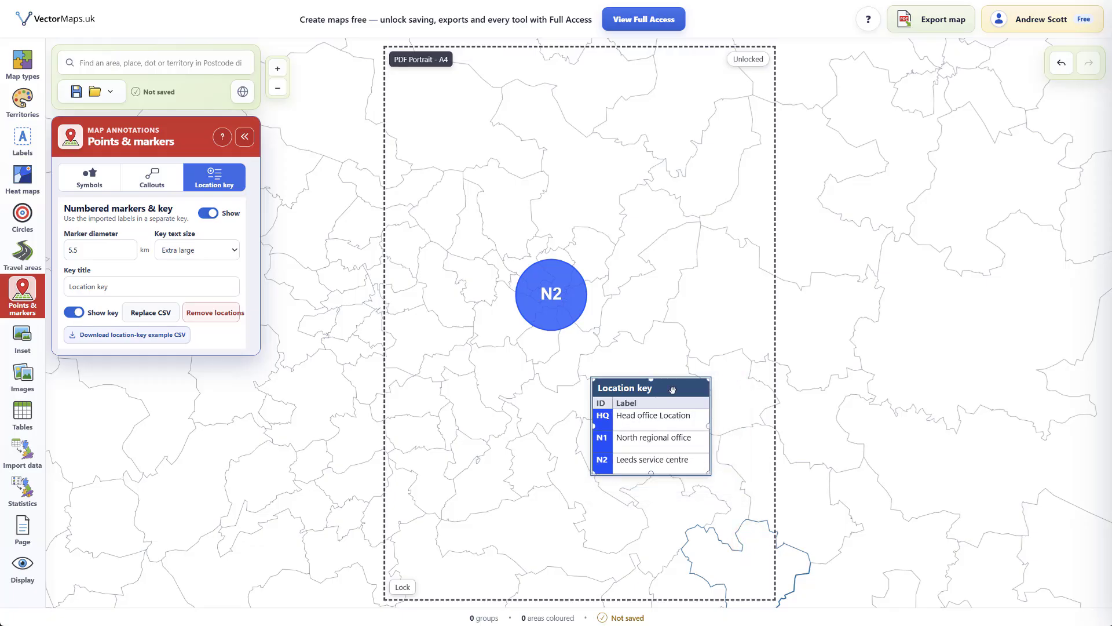
{"action": "left_click_drag", "start_coordinate": [672, 389], "coordinate": [717, 102]}
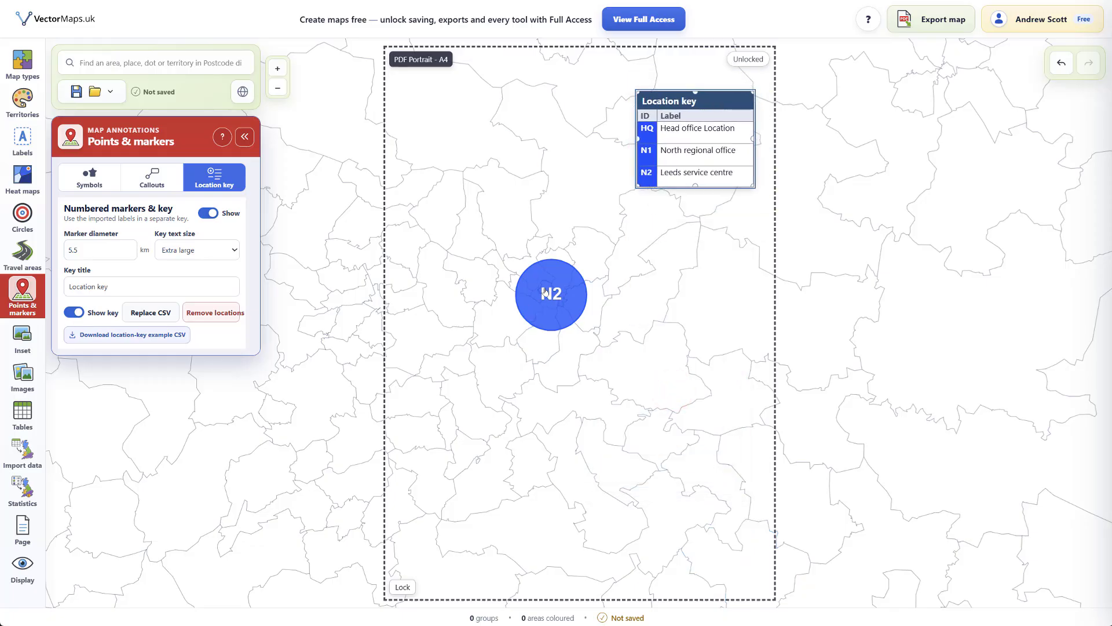
Step: Check the numbered markers against the location key at wider map scales
{"action": "scroll", "coordinate": [545, 293], "scroll_direction": "down", "scroll_amount": 3}
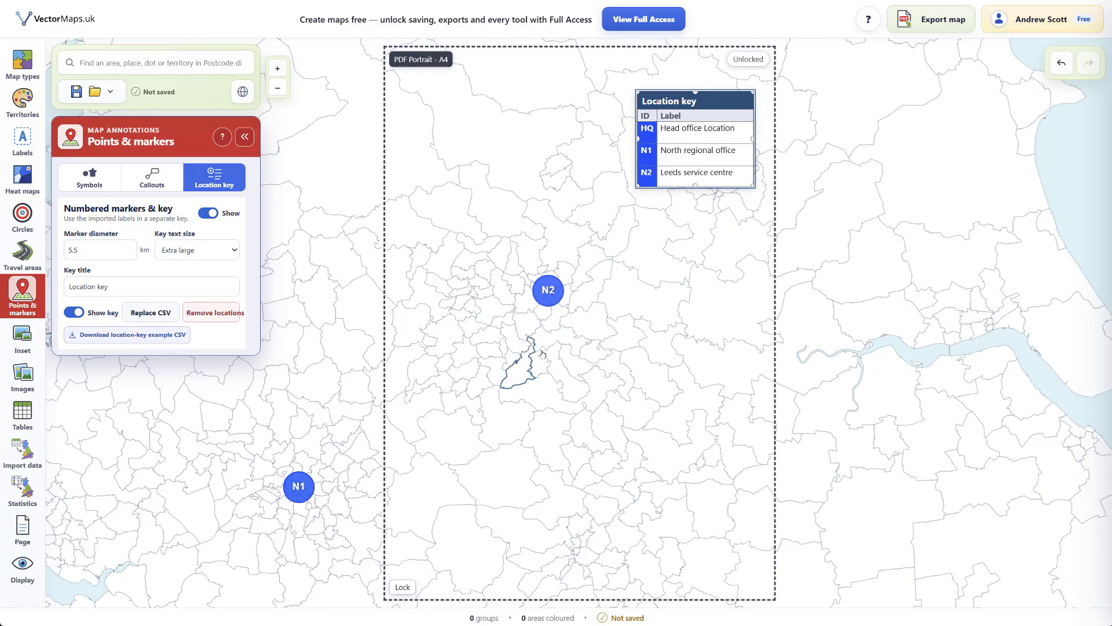
{"action": "left_click_drag", "start_coordinate": [557, 373], "coordinate": [670, 358]}
{"action": "left_click", "coordinate": [217, 175]}
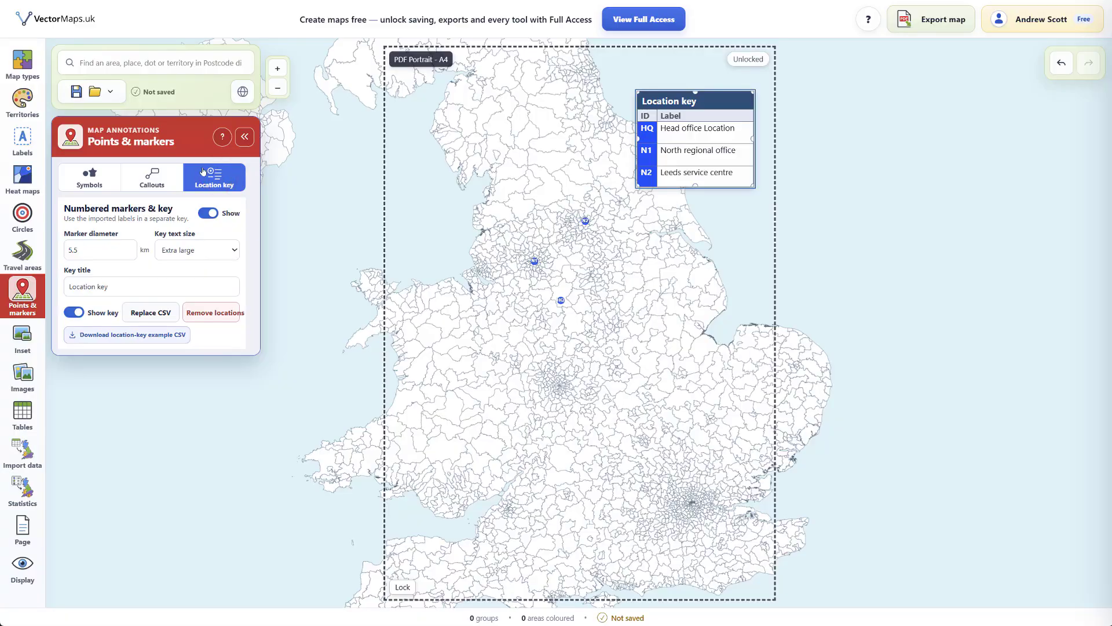
Step: Add a callout labelled "Test Marker" to the map, just south-east of the Head office Location marker
{"action": "left_click", "coordinate": [165, 172]}
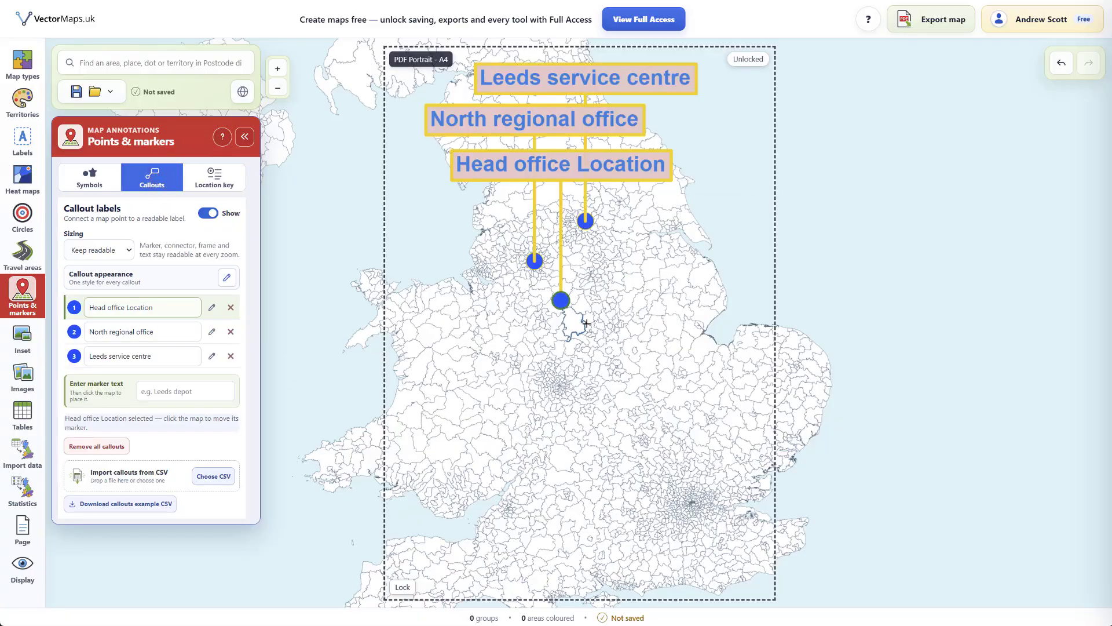
{"action": "scroll", "coordinate": [580, 308], "scroll_direction": "up", "scroll_amount": 4}
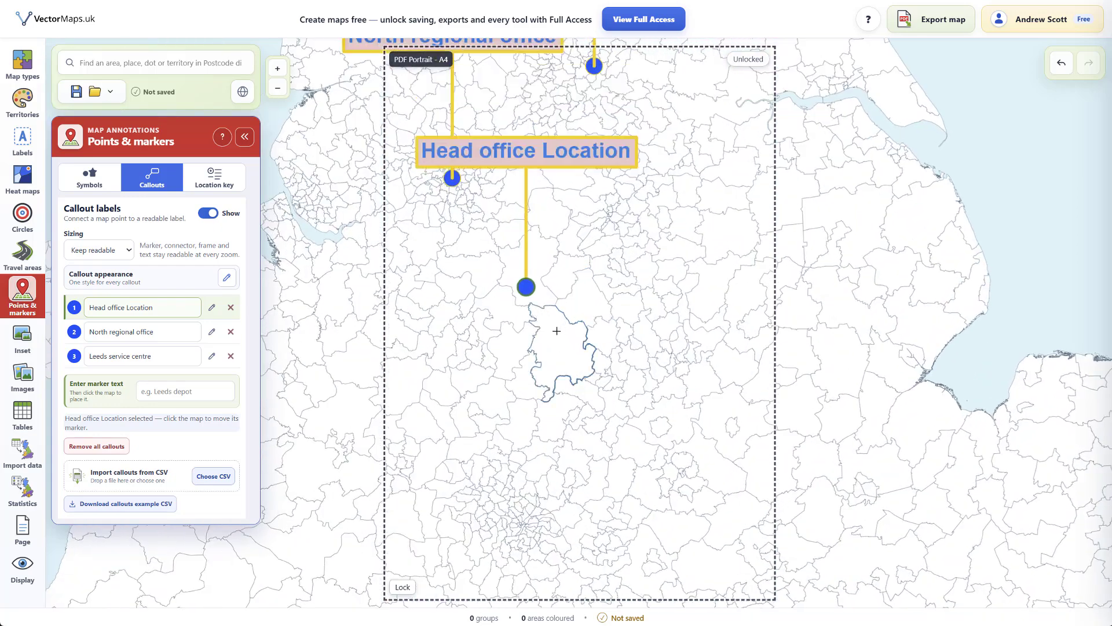
{"action": "left_click", "coordinate": [171, 394]}
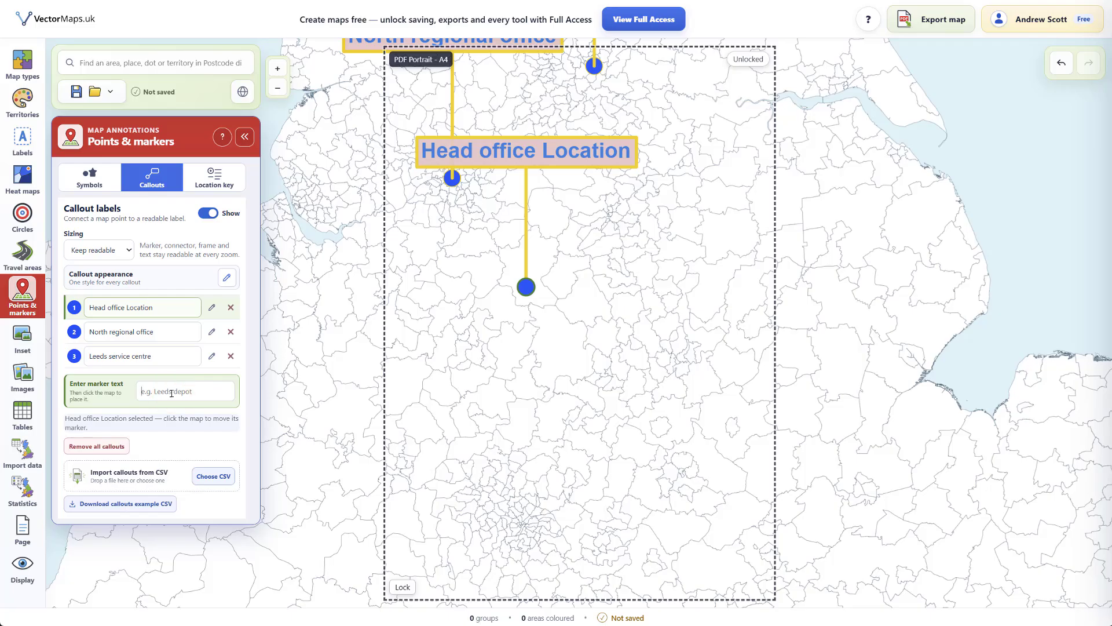
{"action": "type", "text": "Test Marker"}
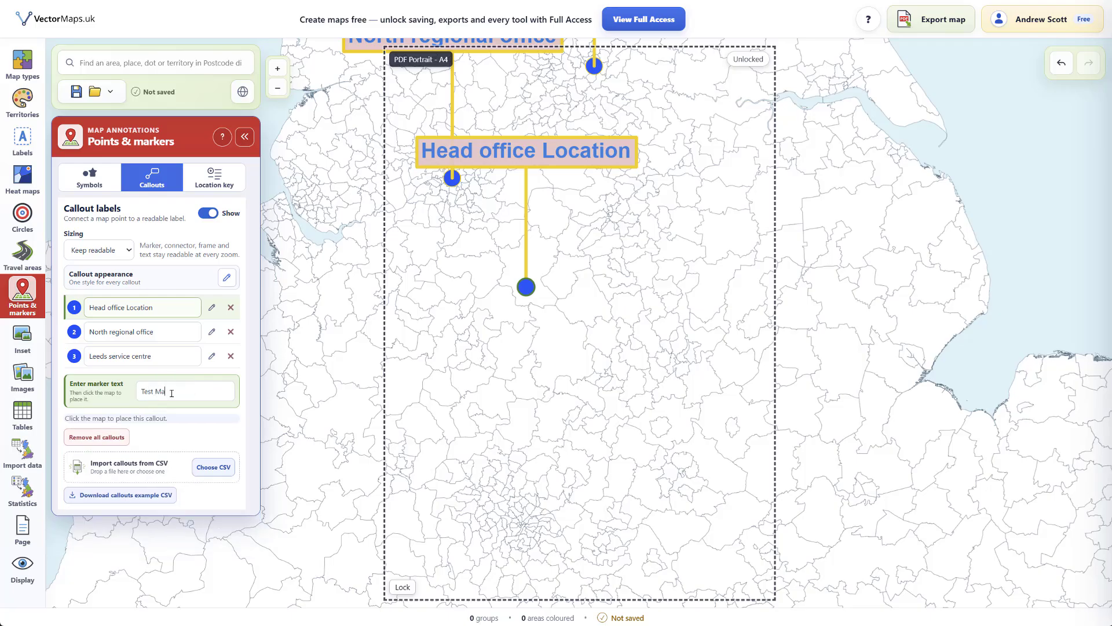
{"action": "left_click", "coordinate": [565, 376]}
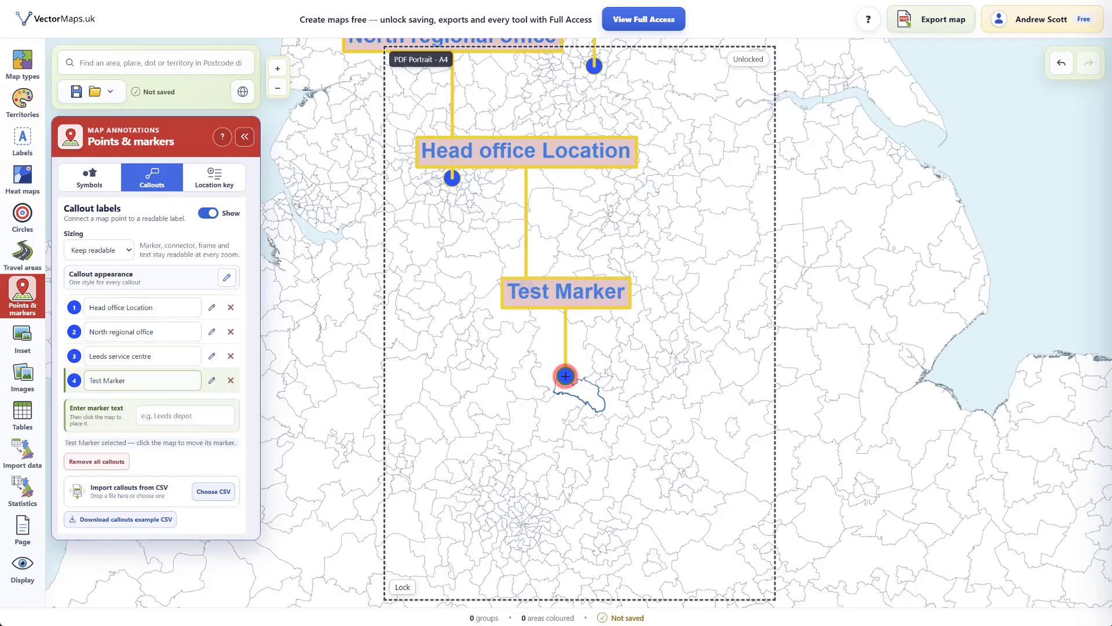
Step: Try several map positions for the Test Marker callout, leaving it just north-east of the dense Birmingham area cluster
{"action": "left_click", "coordinate": [660, 410]}
{"action": "left_click", "coordinate": [477, 453]}
{"action": "left_click", "coordinate": [628, 488]}
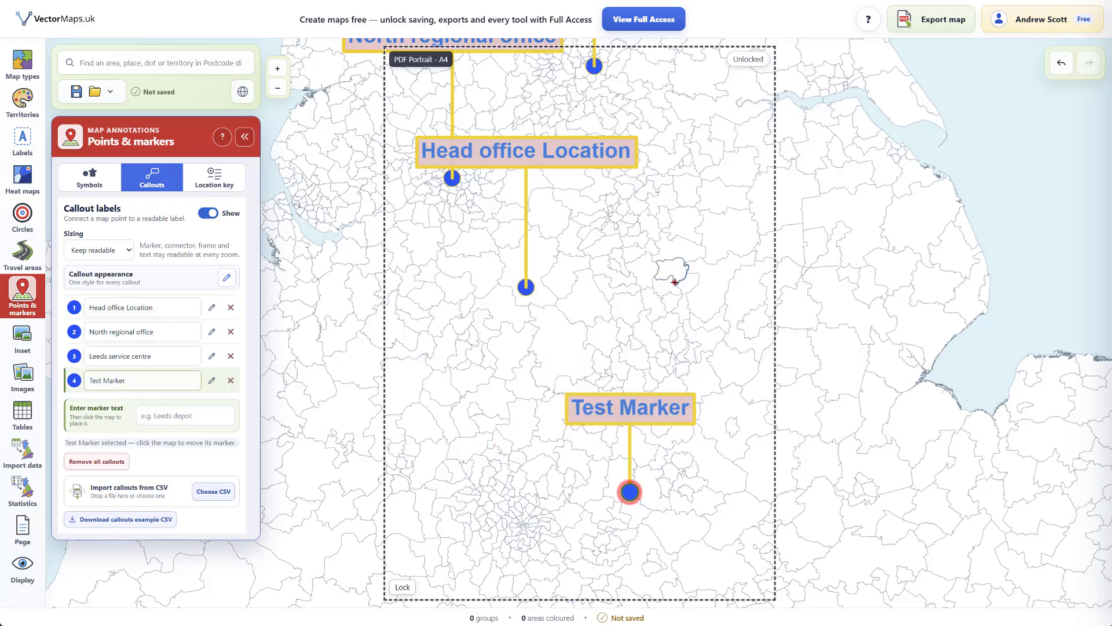
{"action": "left_click", "coordinate": [672, 280]}
{"action": "left_click", "coordinate": [550, 365]}
{"action": "left_click", "coordinate": [648, 464]}
{"action": "left_click", "coordinate": [681, 279]}
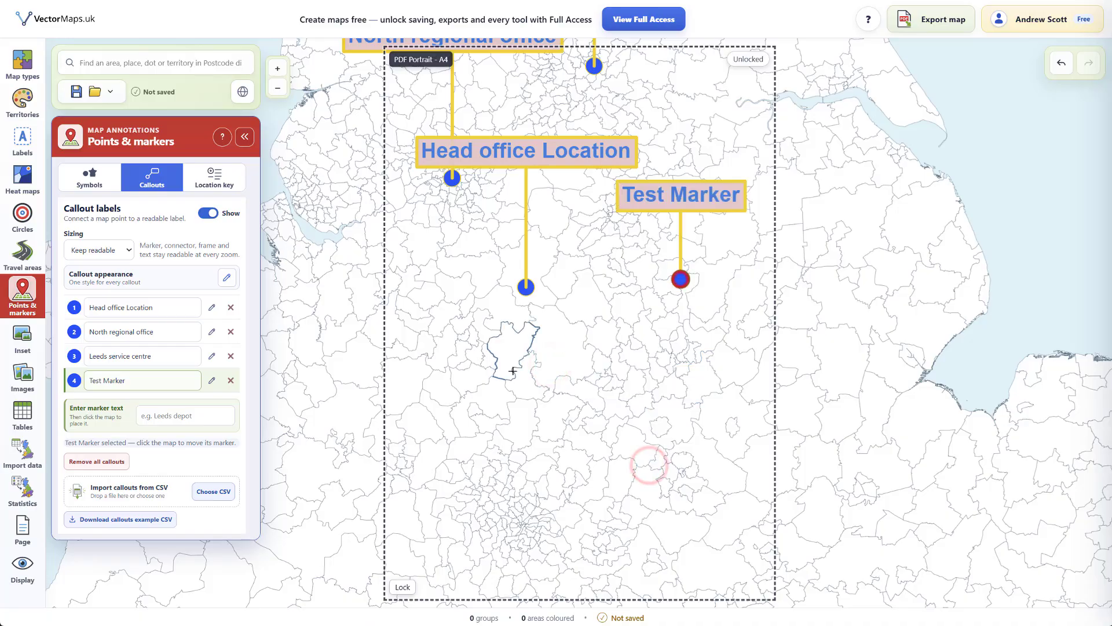
{"action": "left_click", "coordinate": [594, 448]}
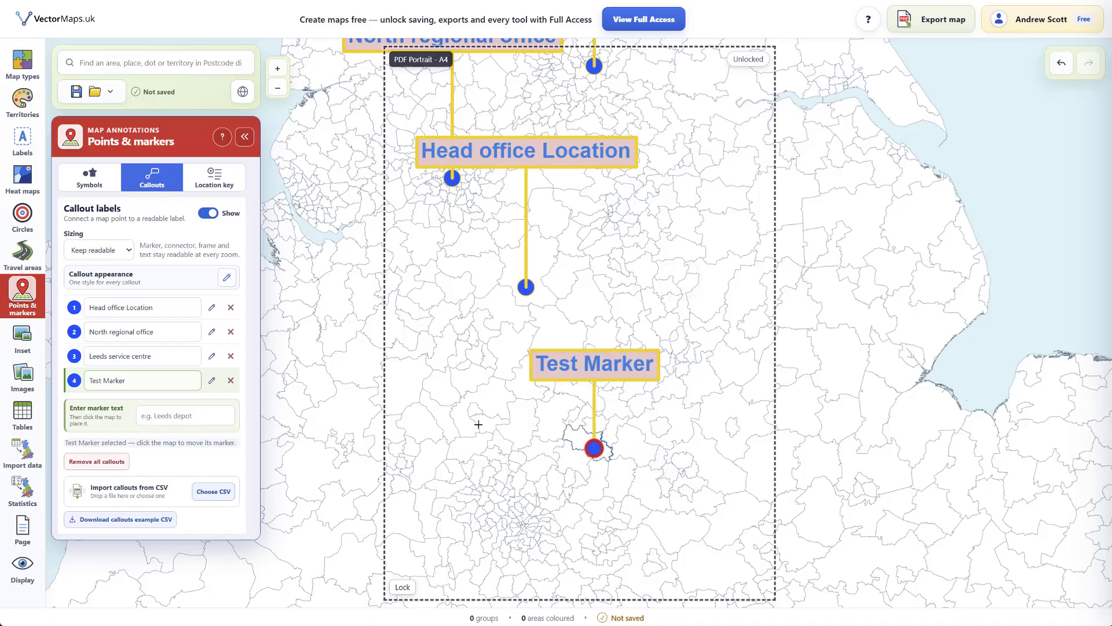
Step: Move the Leeds service centre callout's marker to a point north-east of the Head office Location marker
{"action": "left_click", "coordinate": [167, 417]}
{"action": "left_click", "coordinate": [144, 355]}
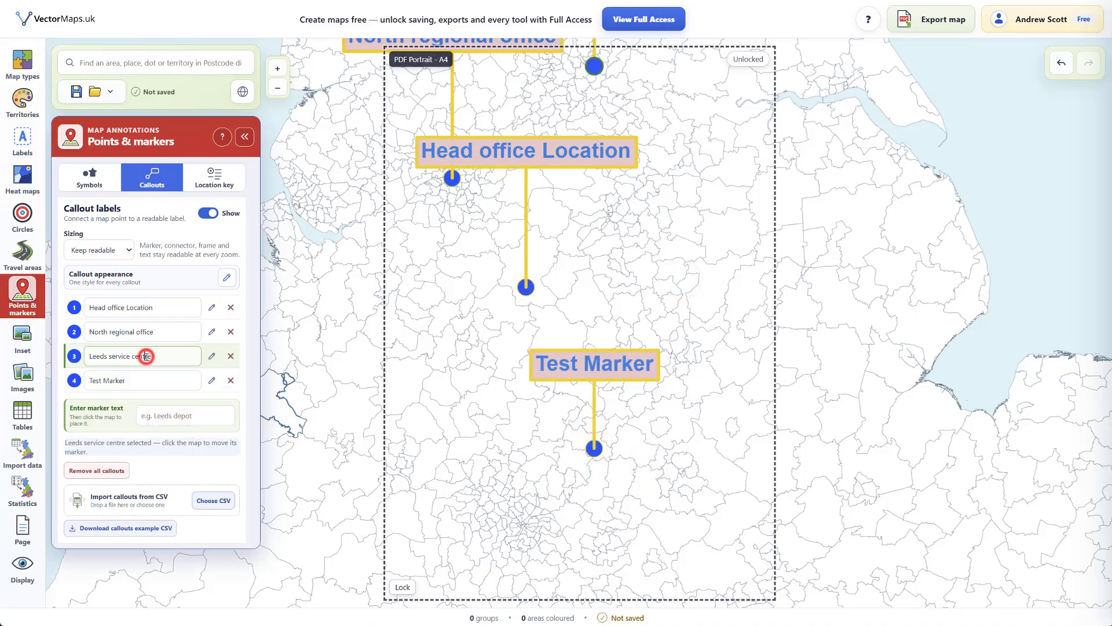
{"action": "left_click", "coordinate": [620, 288]}
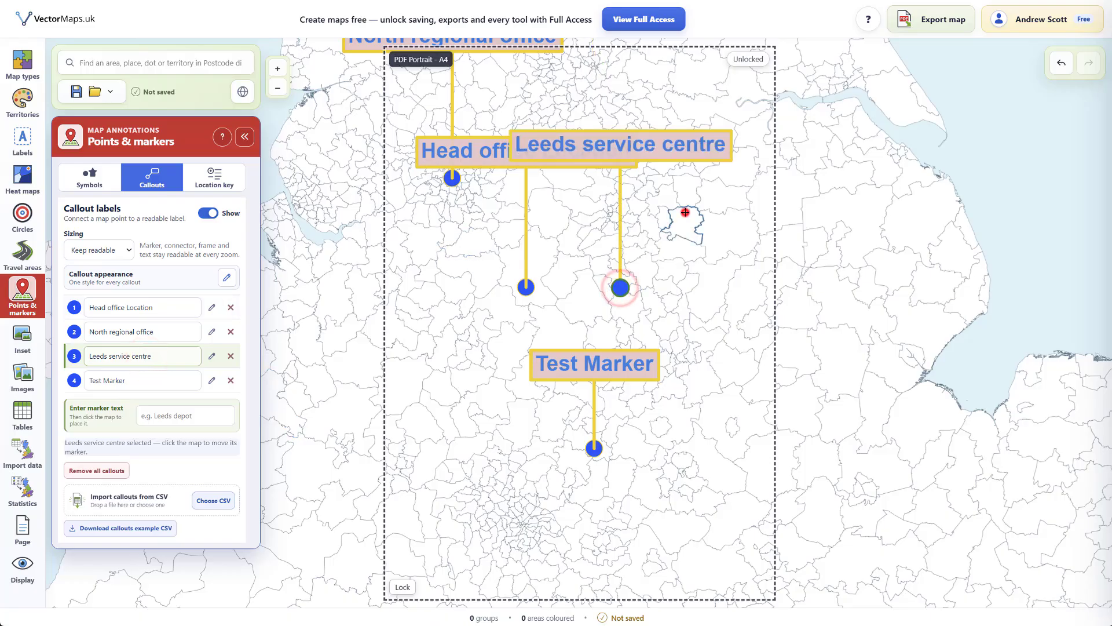
{"action": "left_click", "coordinate": [685, 212]}
Step: Reposition the North regional office callout's marker between the Head office Location and Leeds service centre markers
{"action": "left_click", "coordinate": [118, 331]}
{"action": "left_click", "coordinate": [456, 266]}
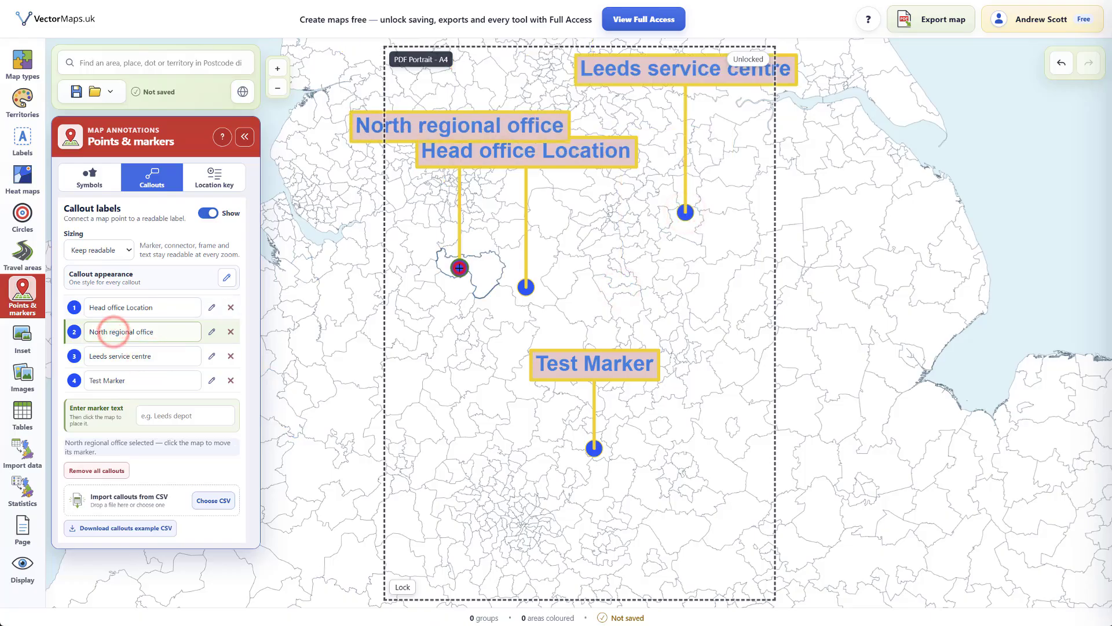
{"action": "left_click", "coordinate": [465, 383]}
{"action": "left_click", "coordinate": [635, 265]}
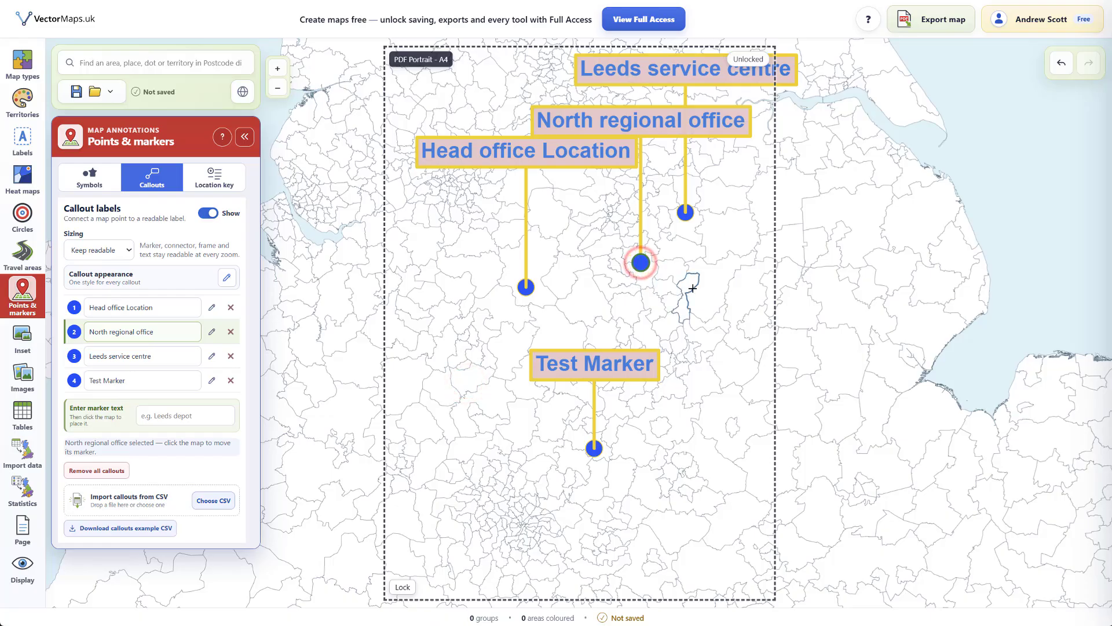
{"action": "scroll", "coordinate": [643, 272], "scroll_direction": "down", "scroll_amount": 3}
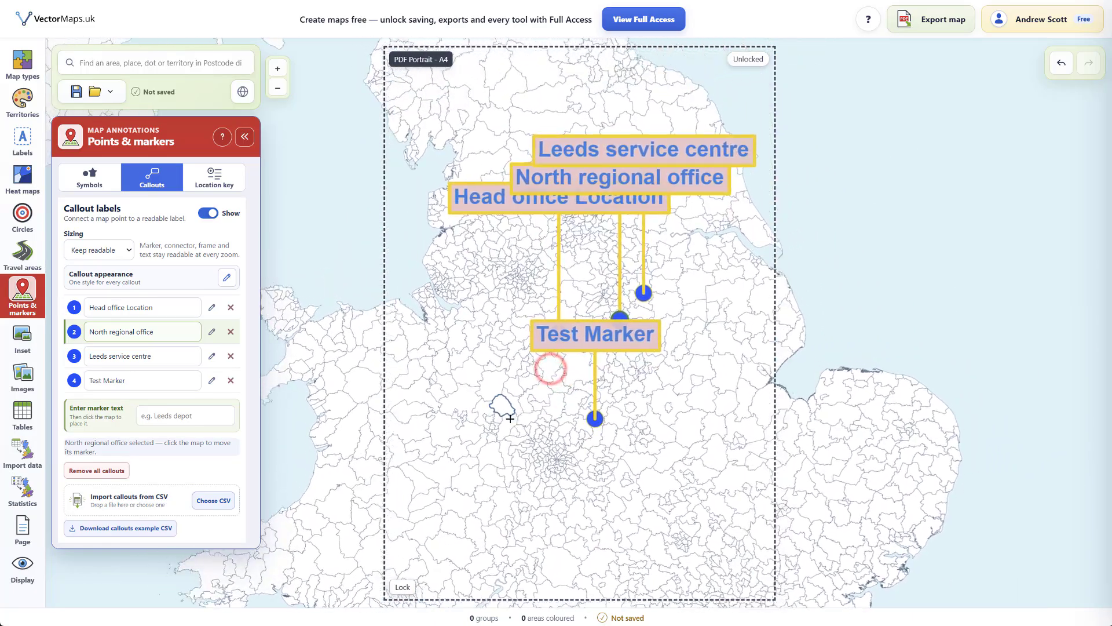